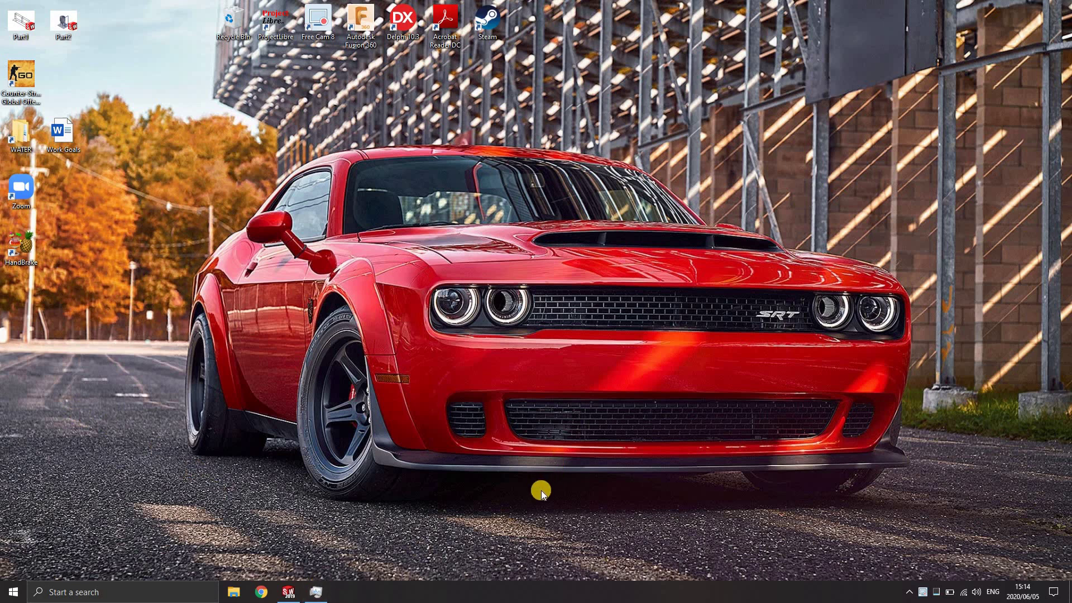
- Open Task Manager, switch to SOLIDWORKS and widen its window until only Task Manager's resource list stays uncovered
left_click(317, 594)
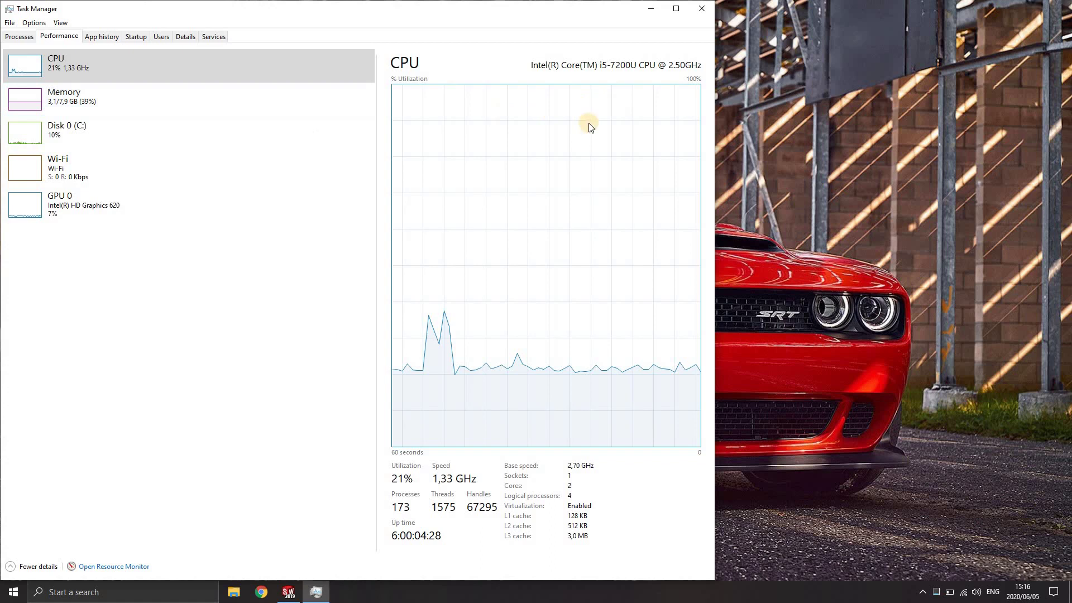
left_click(288, 595)
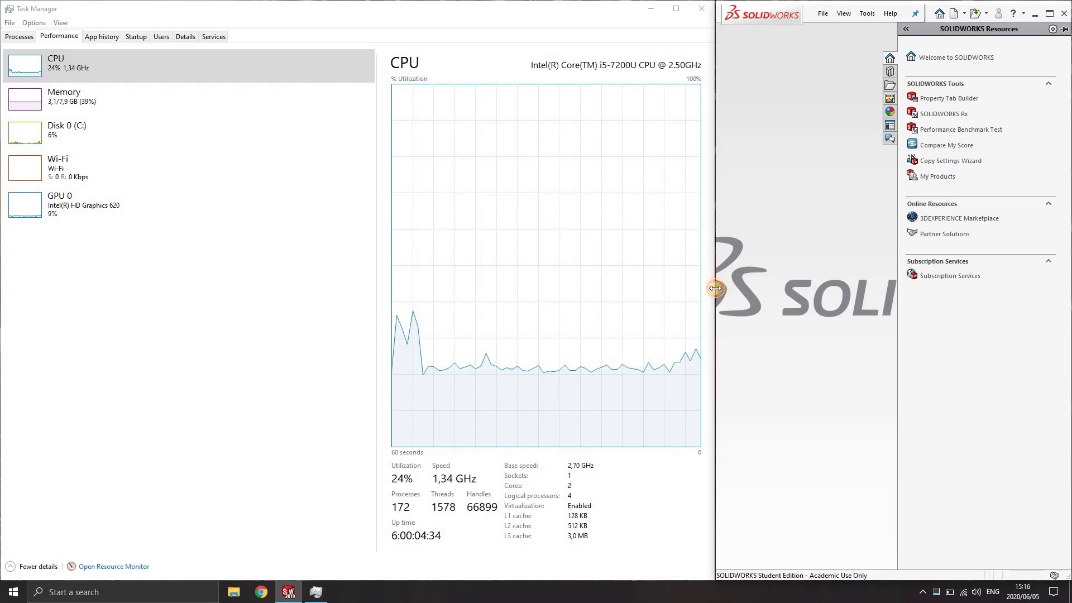
left_click_drag(717, 288, 125, 314)
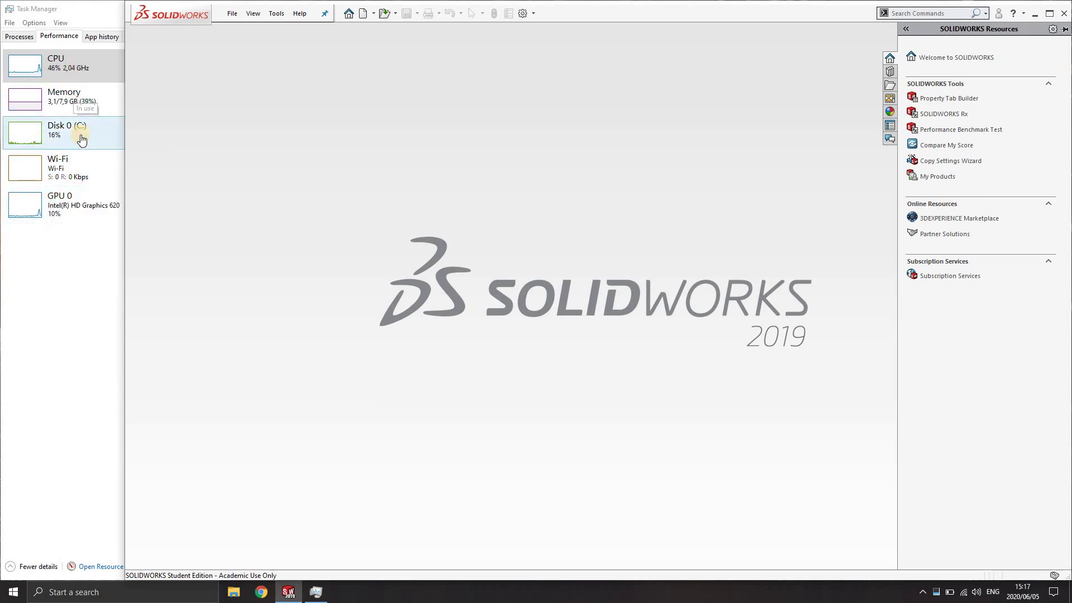
- Create a new part and start a sketch on the Front Plane
left_click(363, 13)
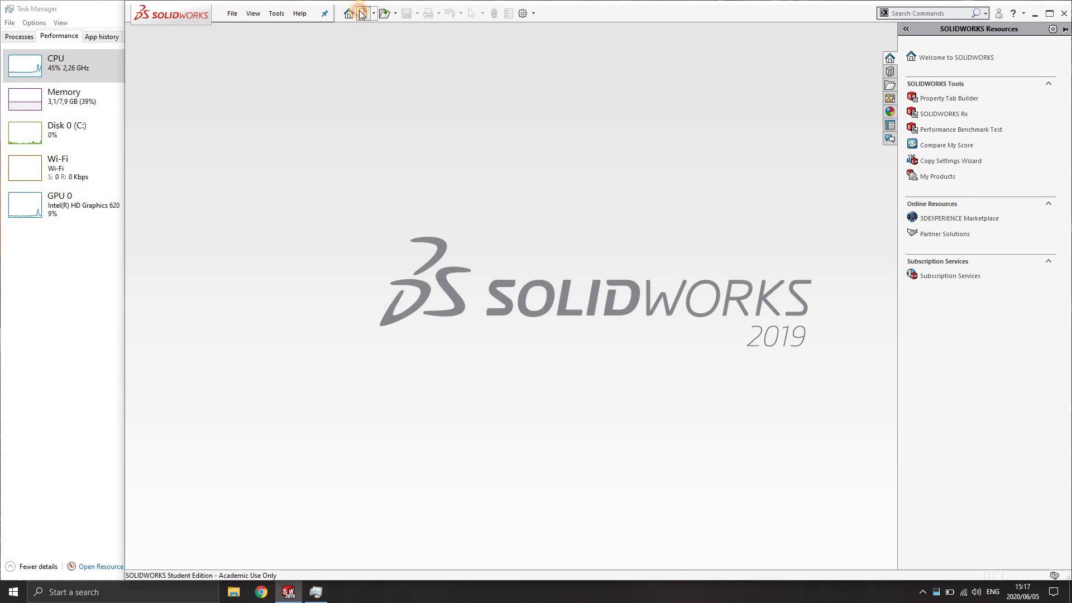
left_click(772, 383)
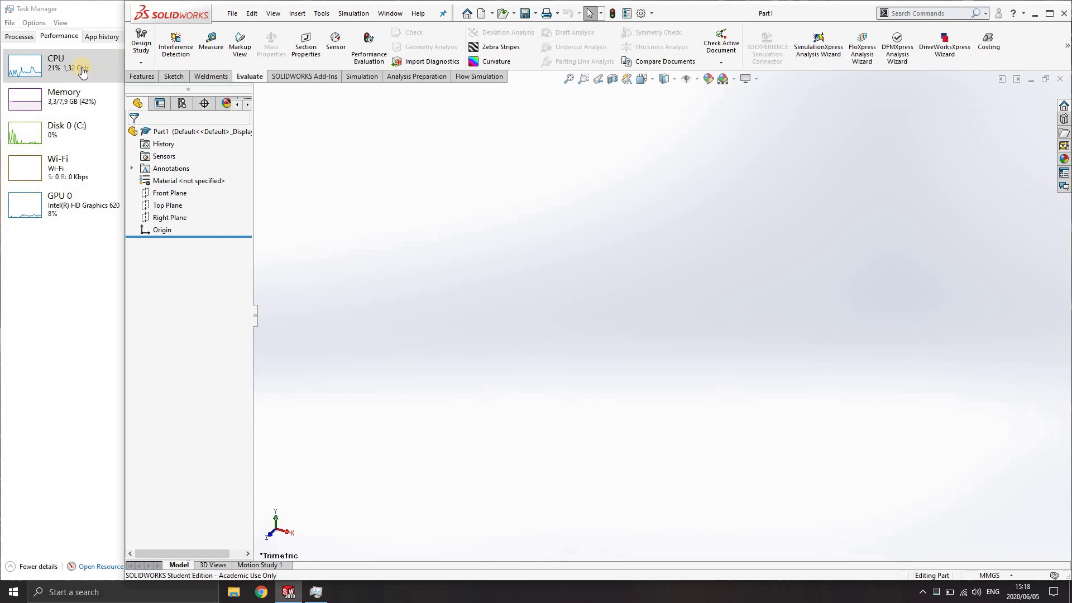
left_click(170, 194)
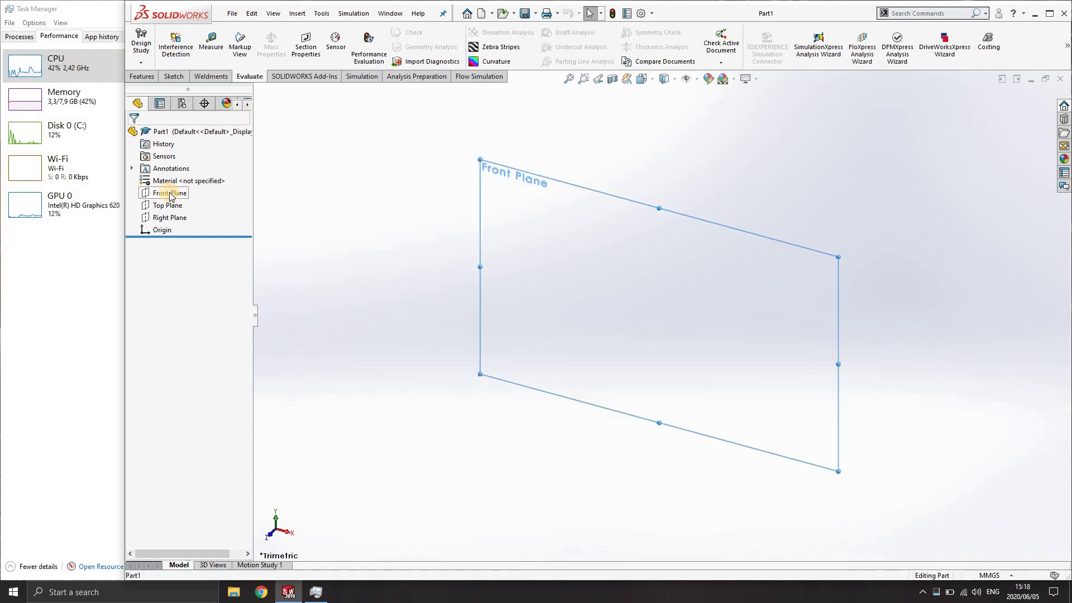
left_click(311, 196)
left_click(175, 76)
left_click(199, 31)
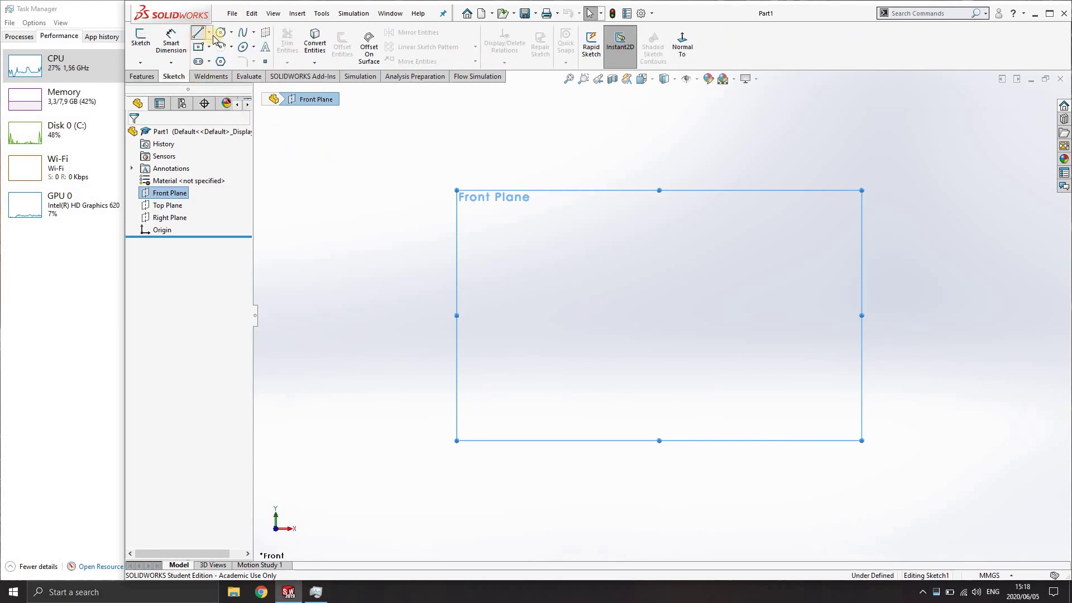
- Draw a horizontal centreline about 96 mm long through the origin
left_click(209, 32)
left_click(224, 57)
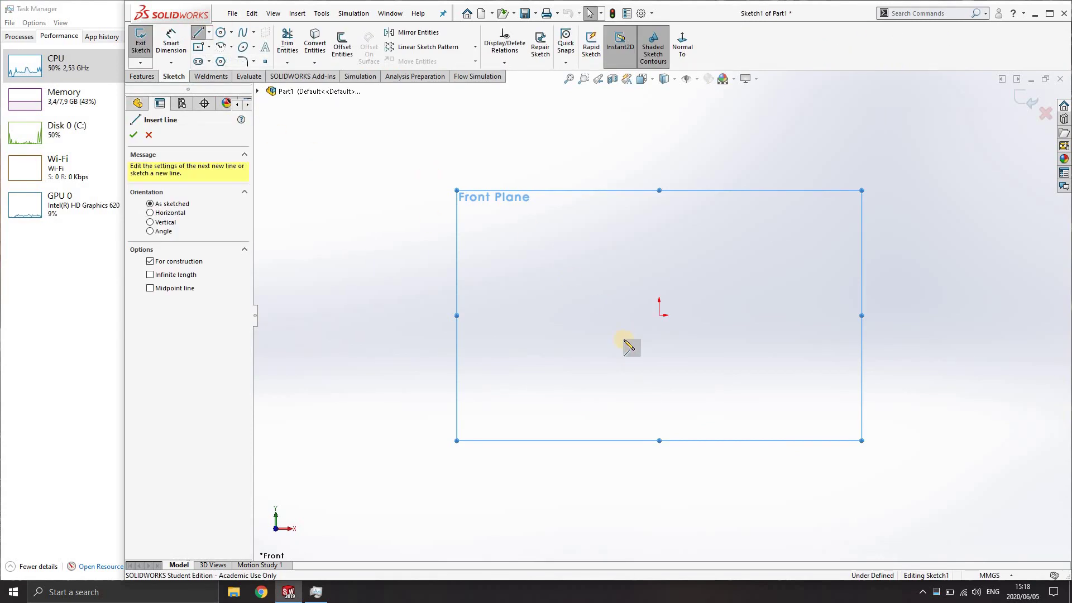
left_click_drag(579, 315, 662, 316)
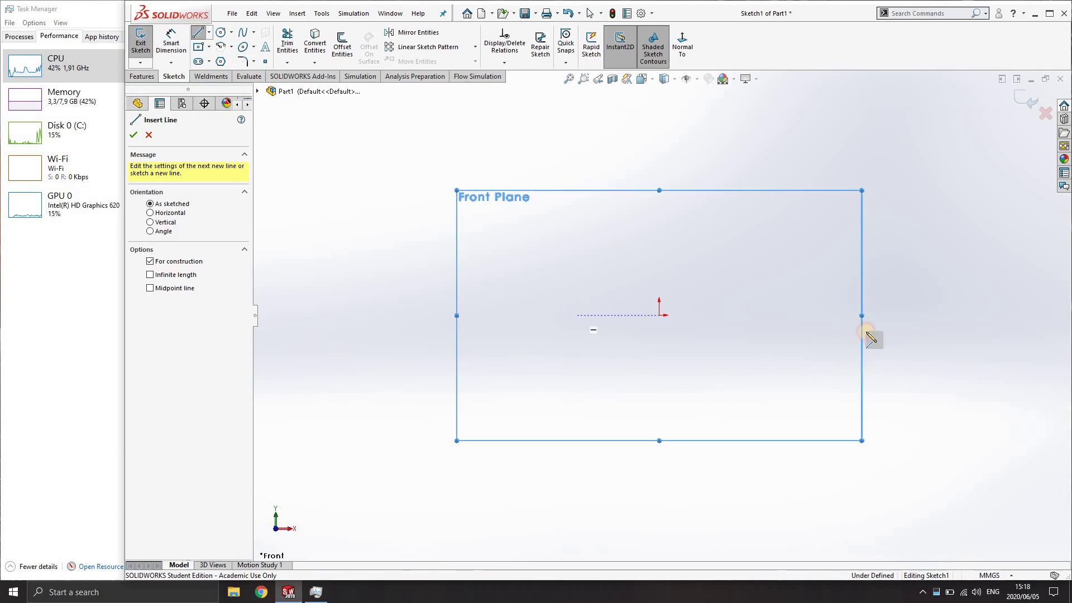
left_click(852, 330)
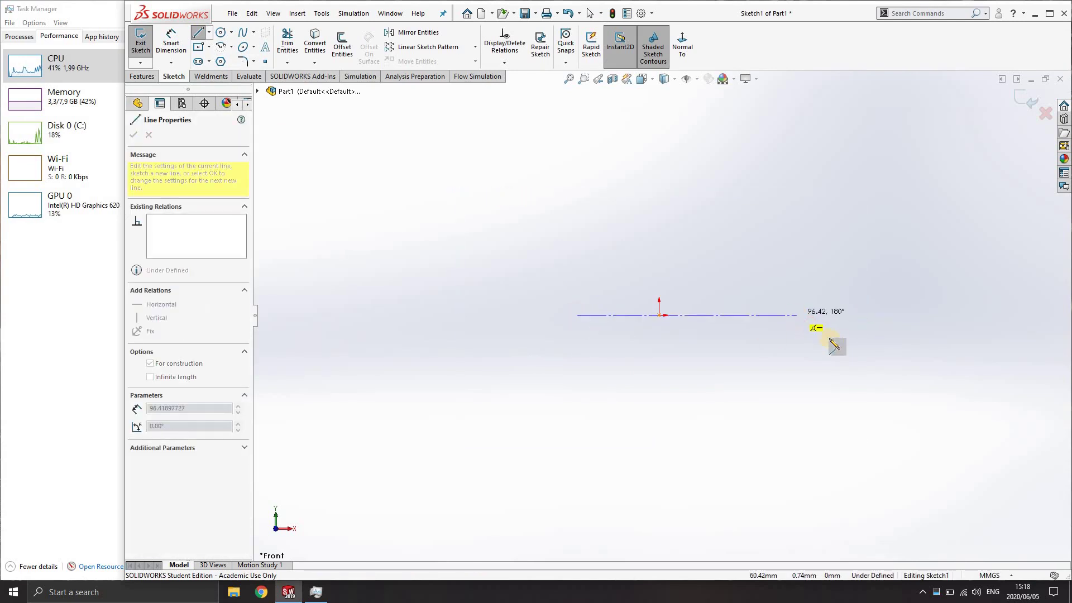
key("Escape")
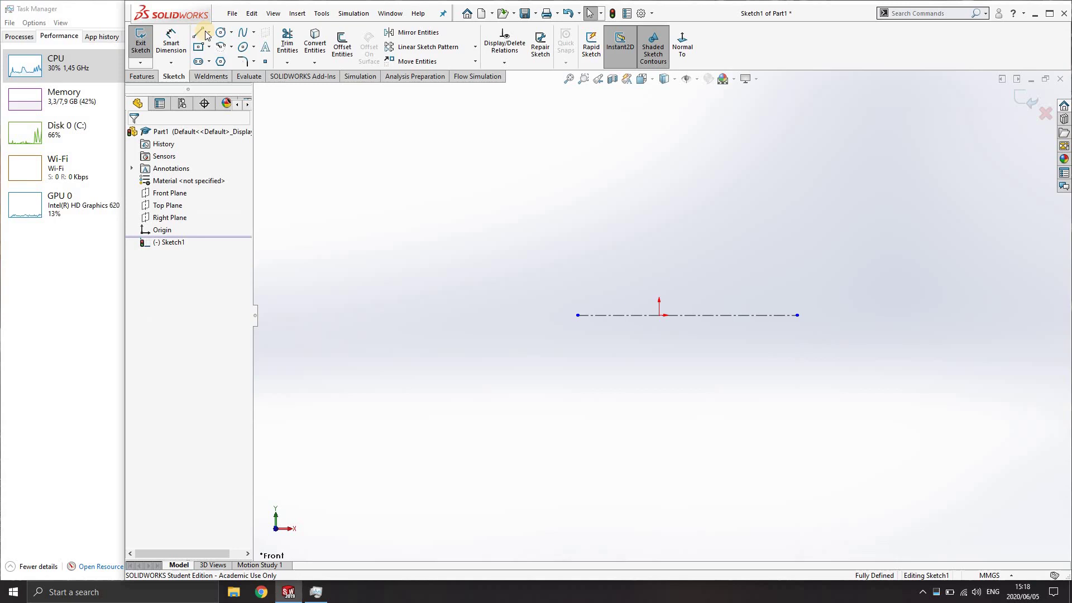
- Draw a roughly vertical centreline about 117 mm long, crossing the horizontal one near the origin
left_click(209, 35)
left_click(218, 56)
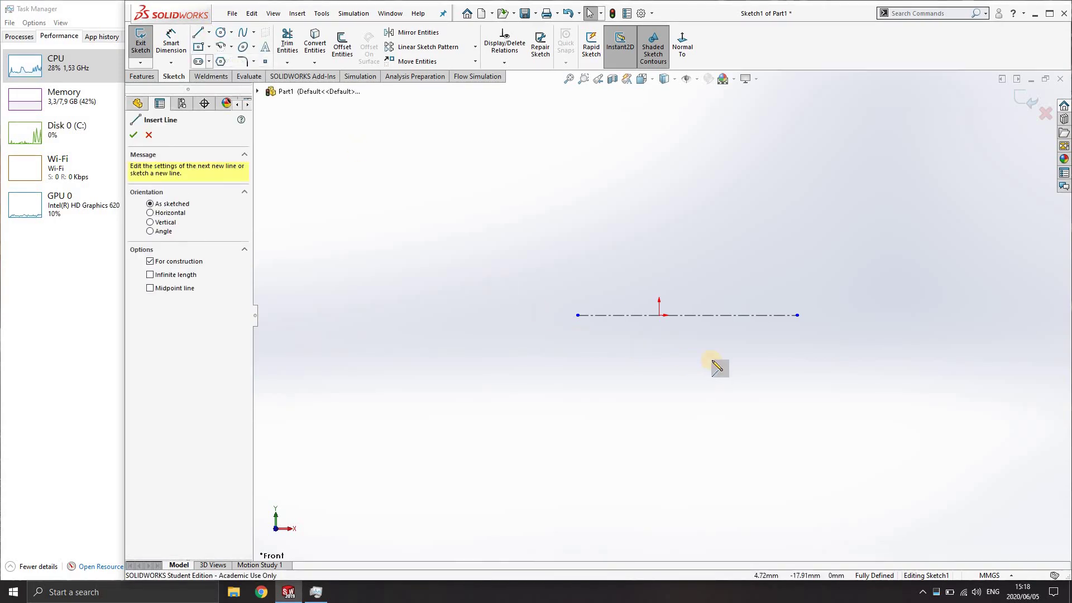
left_click(660, 187)
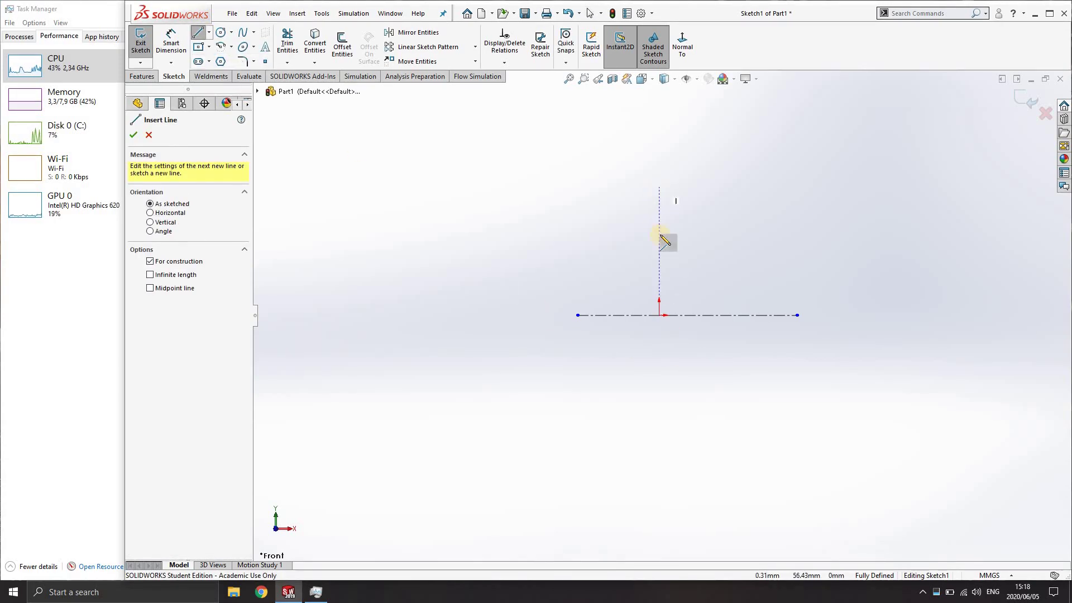
double_click(663, 454)
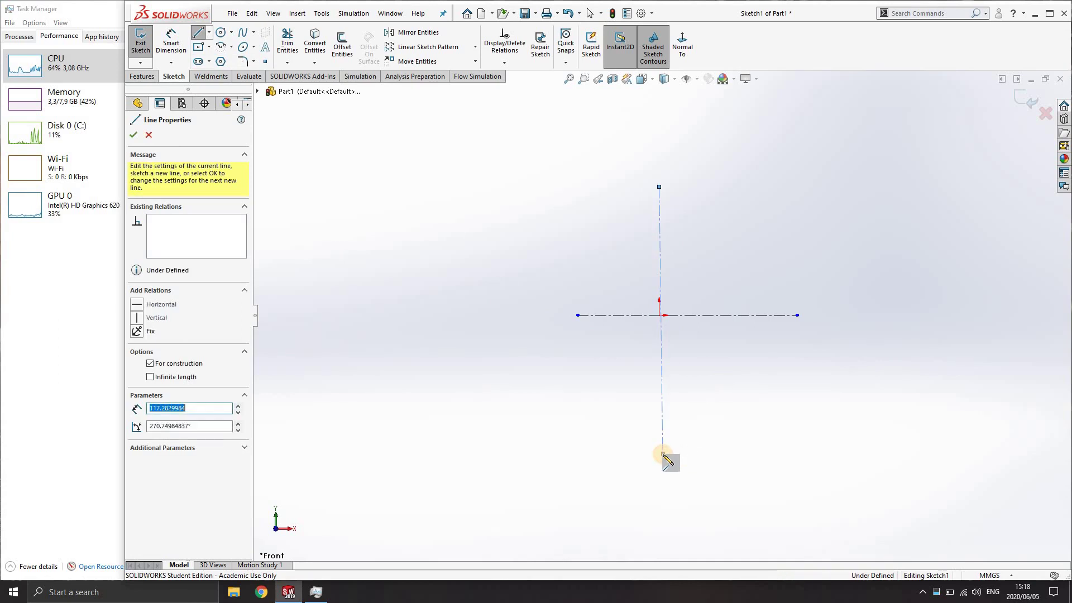
key("Escape")
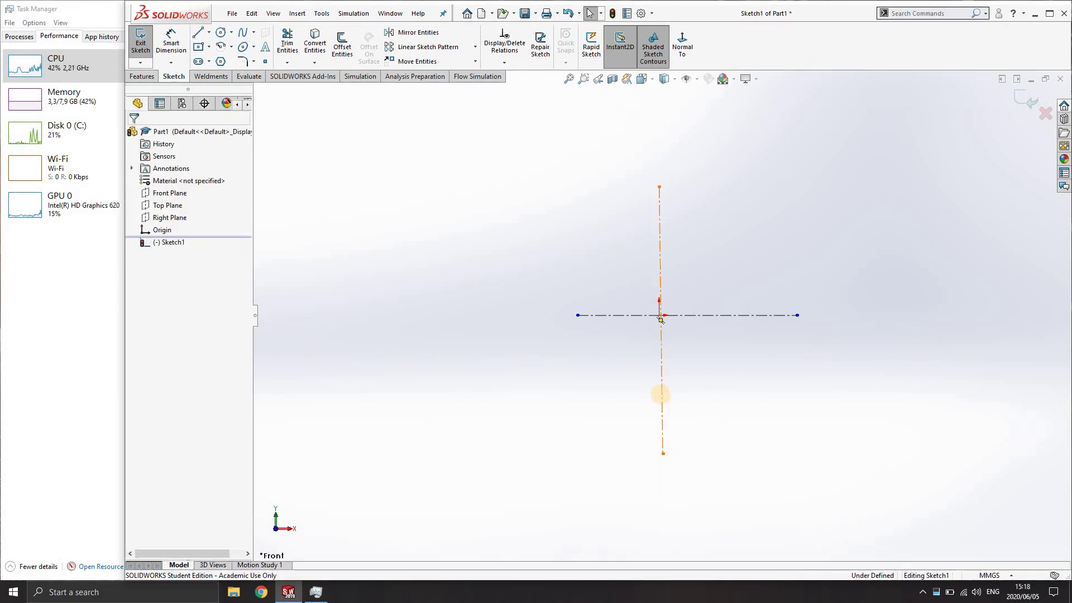
- Add a Vertical relation to the upright centreline
left_click(661, 395)
left_click(711, 345)
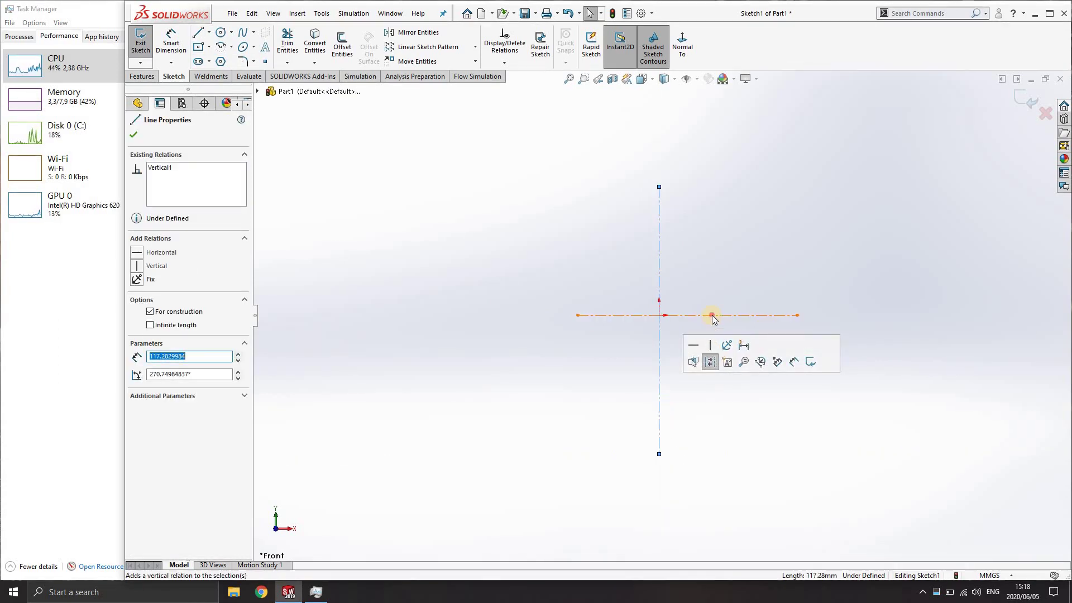
left_click(715, 315)
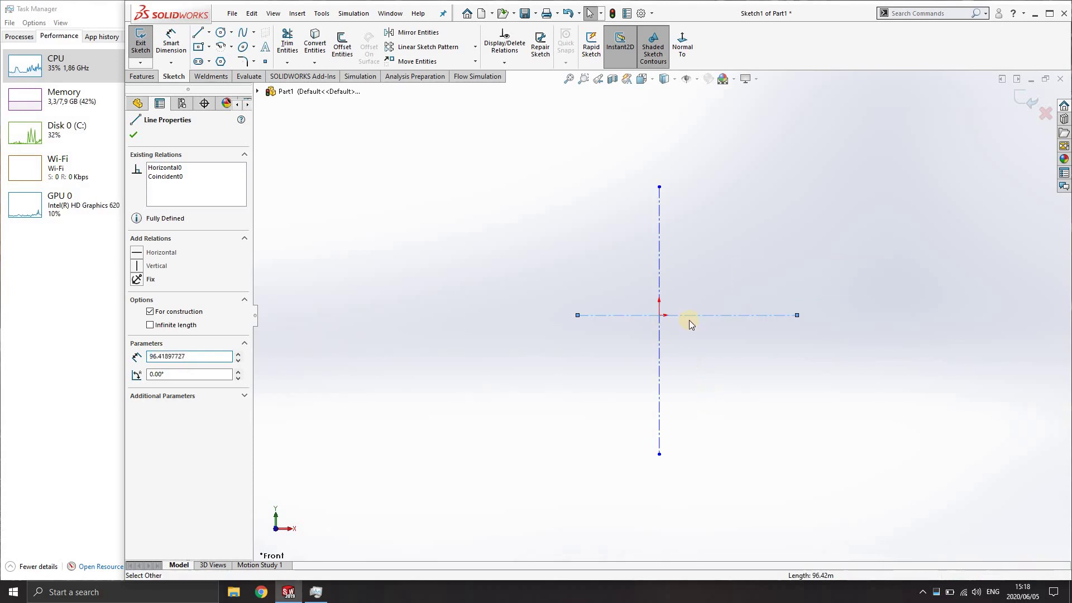
left_click(664, 333)
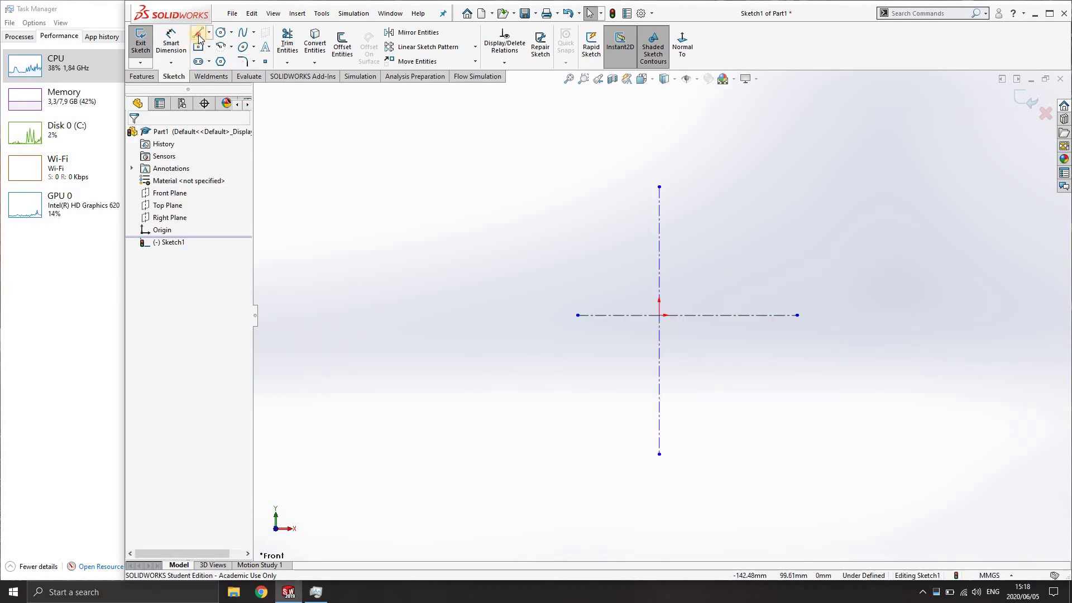
- Draw an open T-shaped line profile above the horizontal centreline, about 65 mm wide, with a stem about 42 mm high ending on that centreline
left_click(198, 35)
left_click(679, 314)
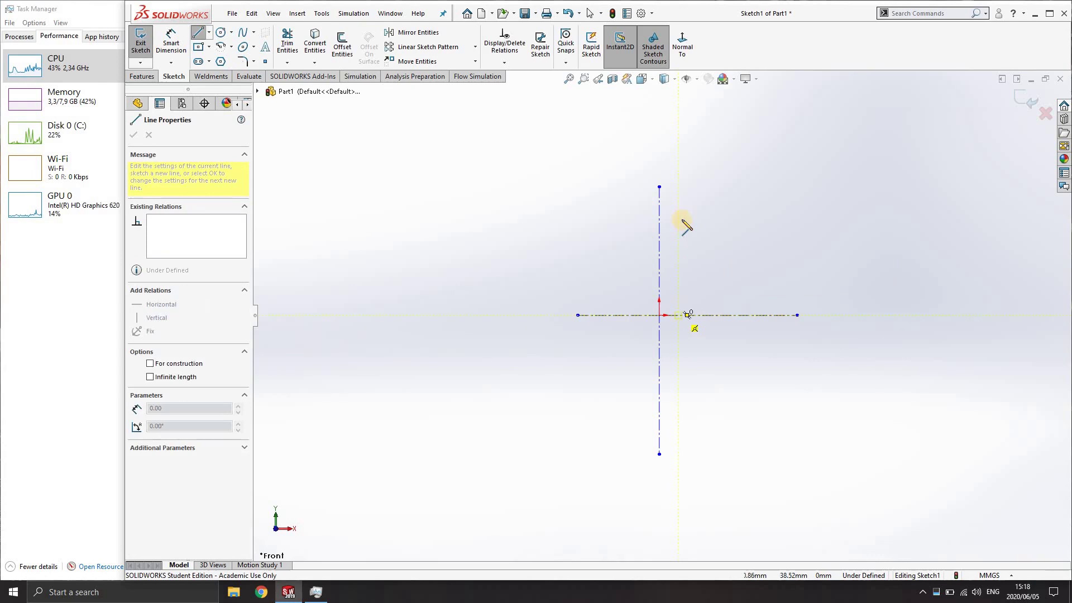
left_click(679, 221)
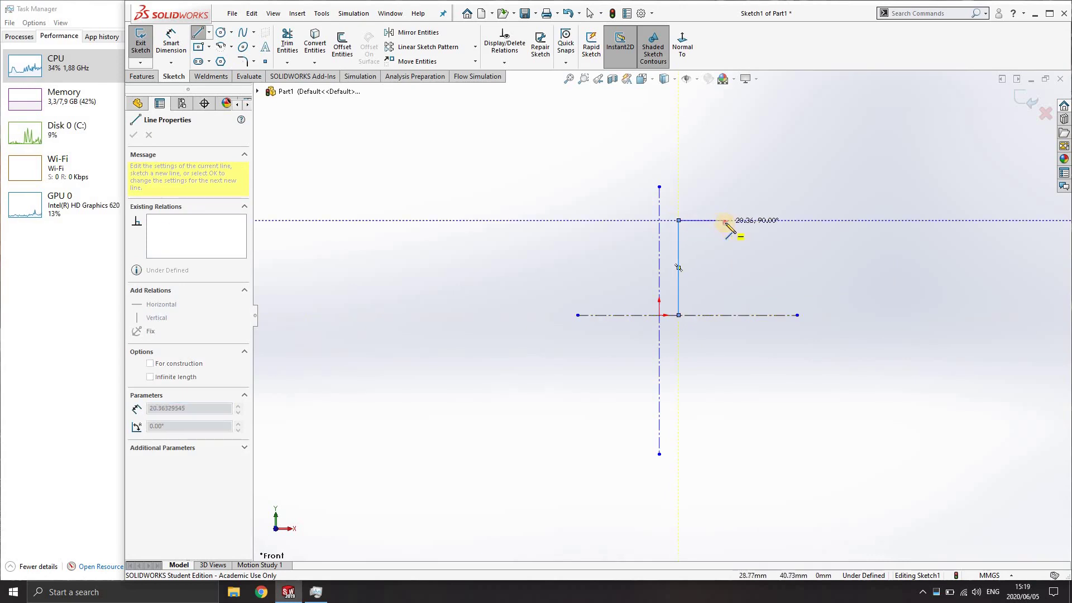
left_click(725, 221)
left_click(696, 196)
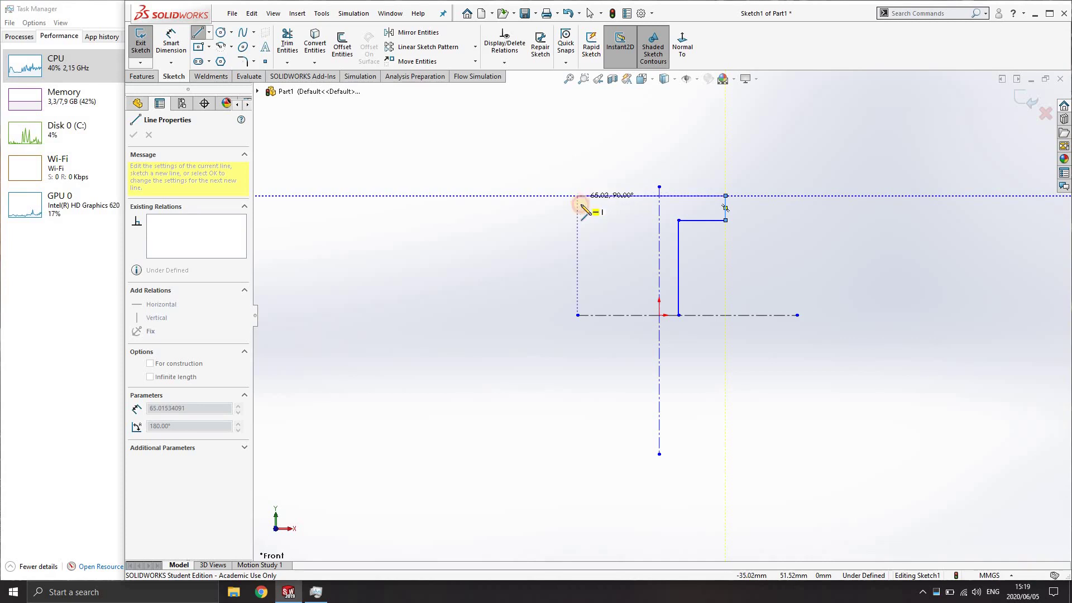
left_click(578, 196)
left_click(577, 220)
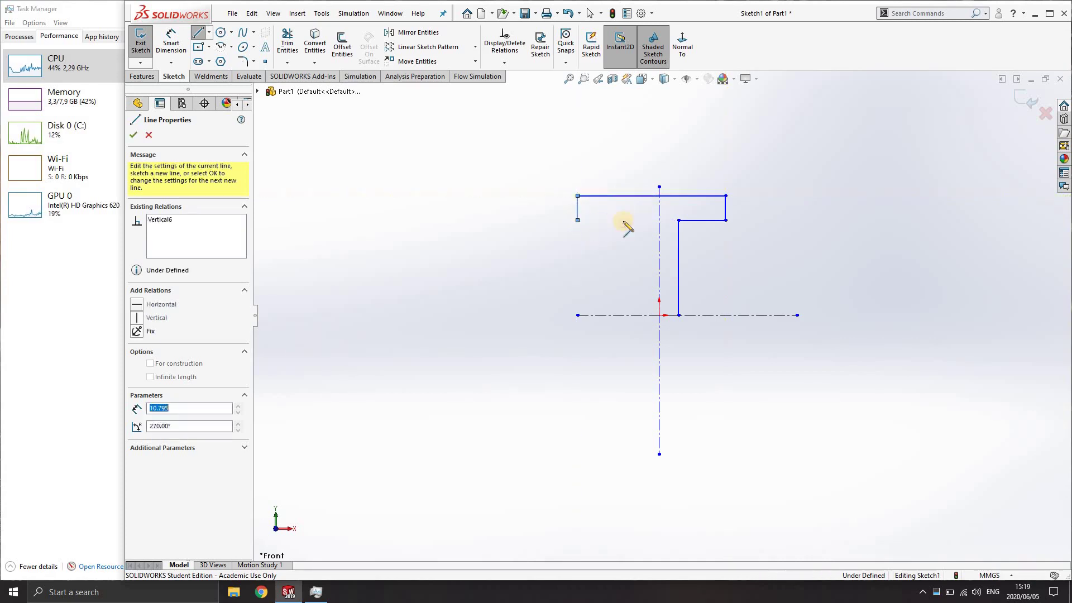
left_click(627, 220)
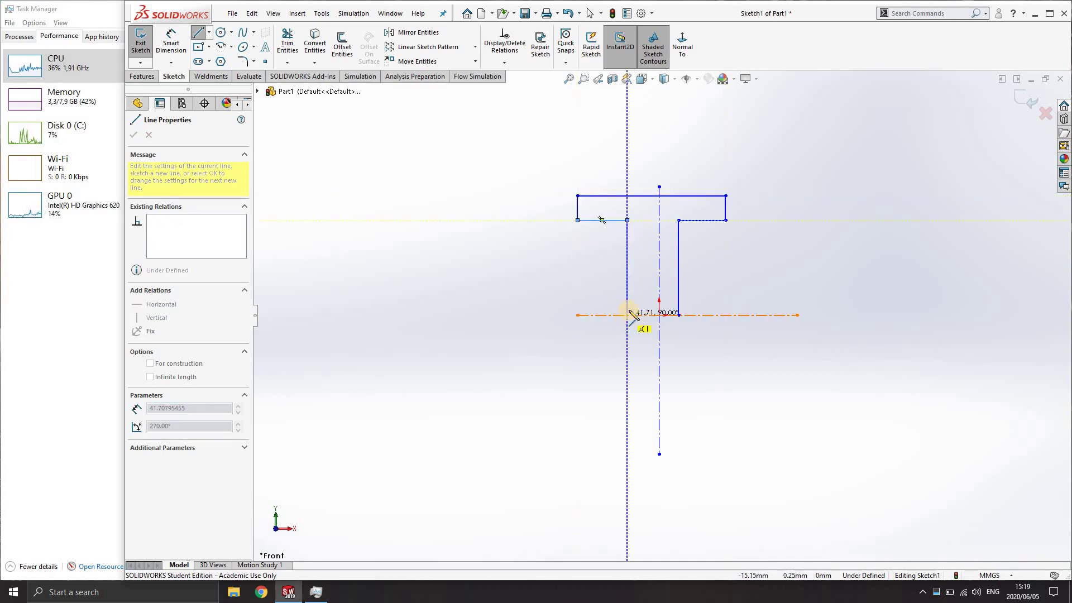
left_click(630, 315)
key("Escape")
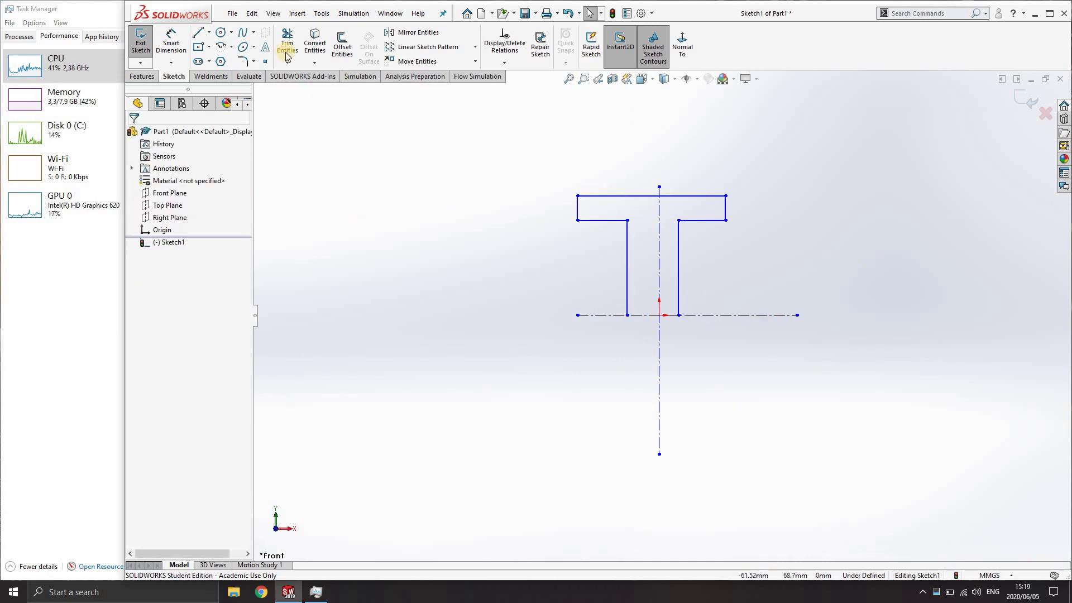
- Add an Equal relation between the two vertical stem lines of the T profile
left_click(679, 249)
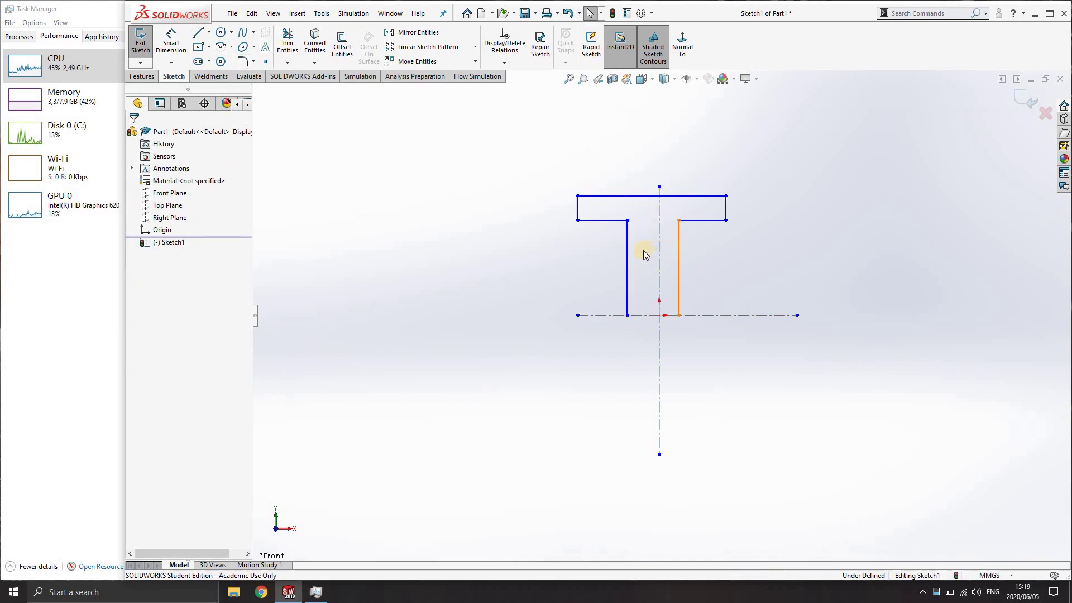
left_click(628, 255, "ctrl")
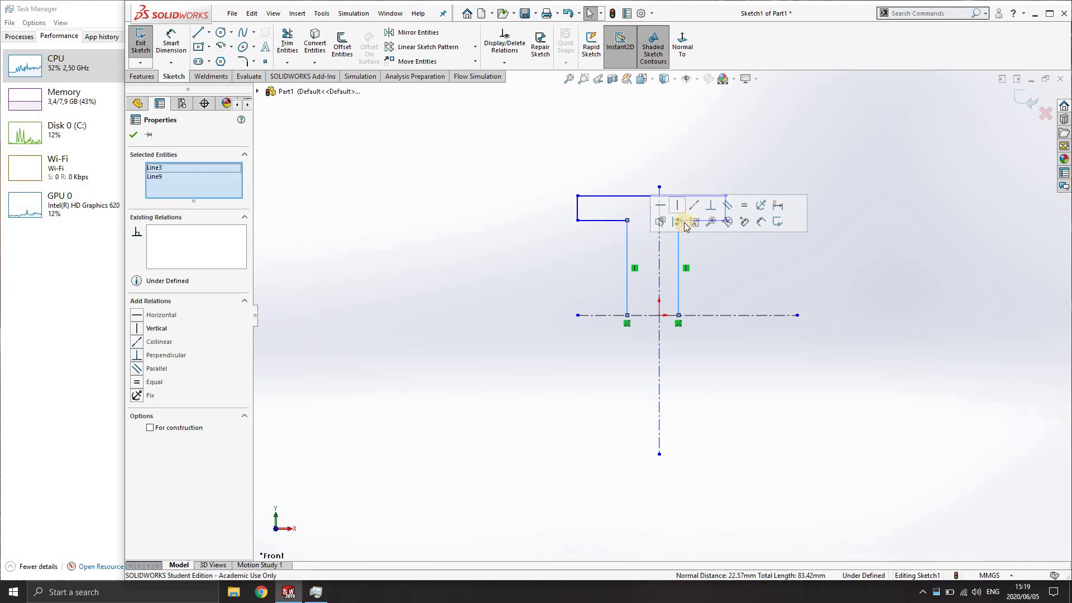
left_click(745, 208)
left_click(715, 290)
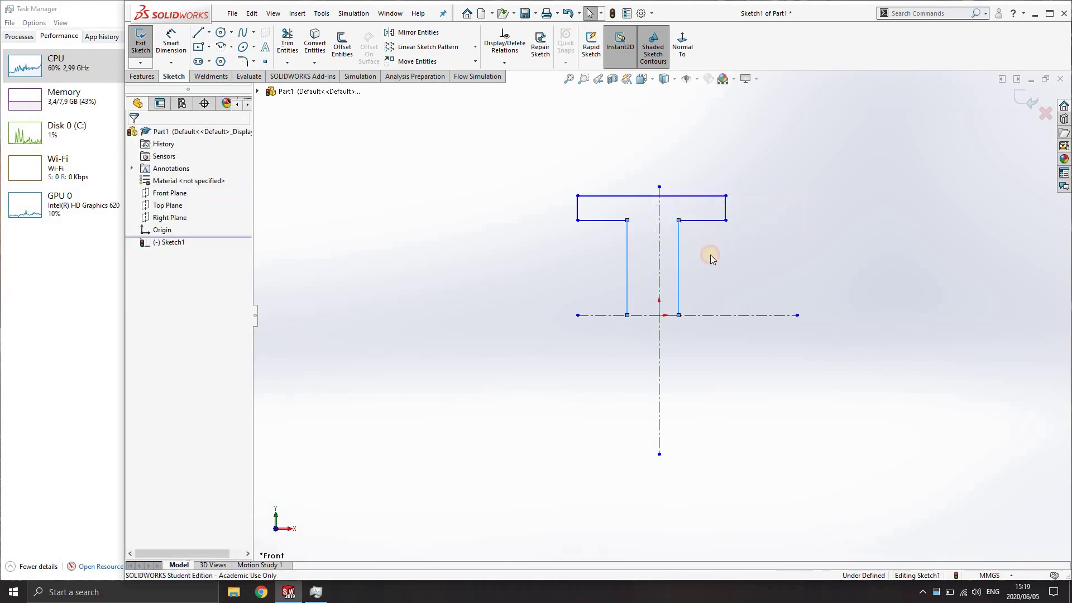
left_click(693, 202)
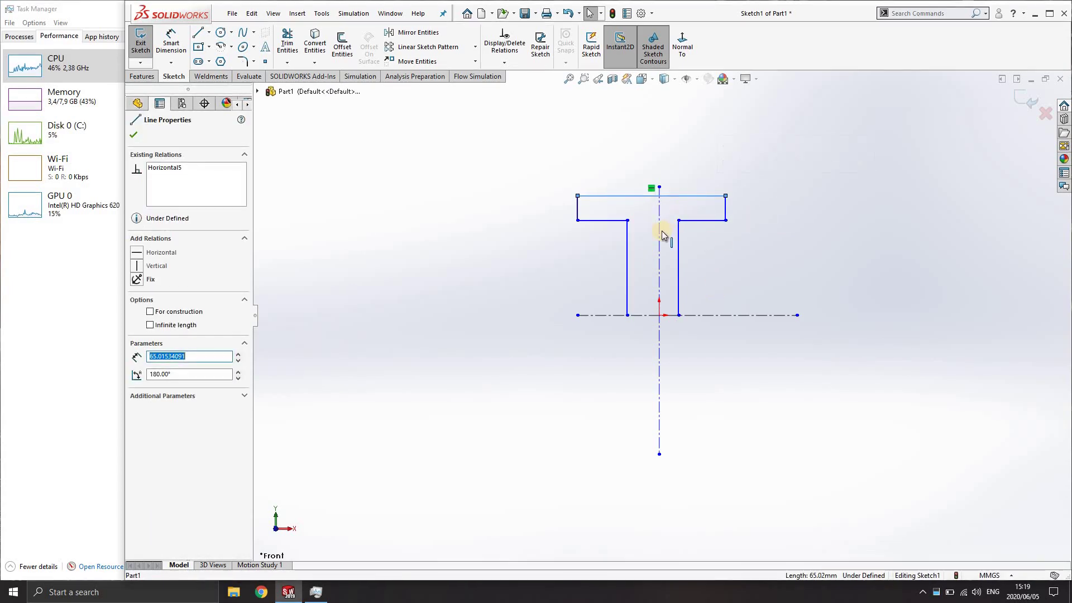
left_click(661, 233, "ctrl")
left_click(777, 232)
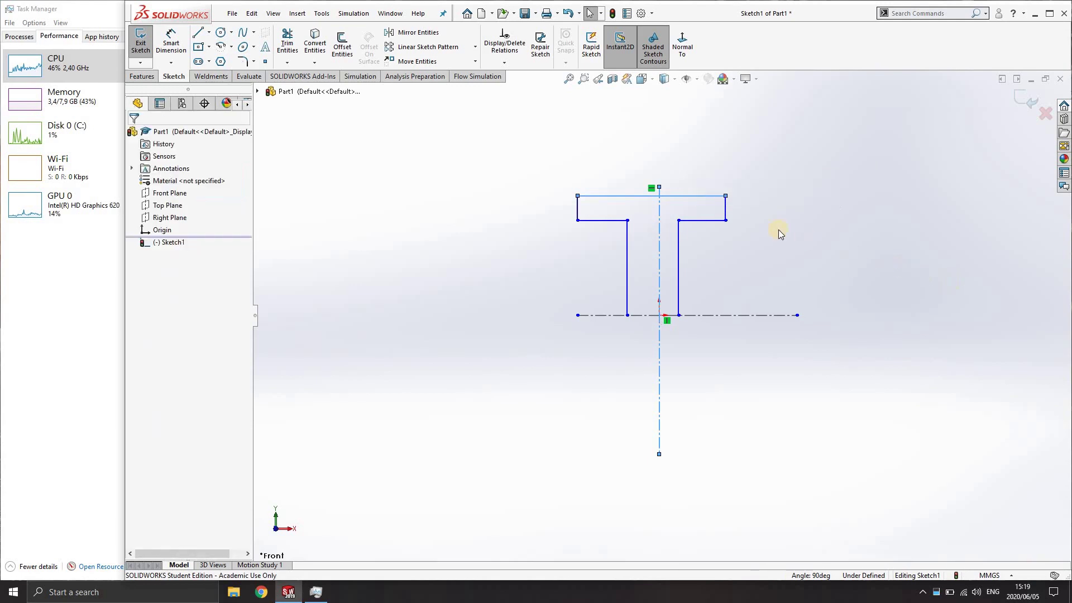
- Add a Midpoint relation between the midpoint of the profile's top line and the vertical centreline
left_click(654, 196)
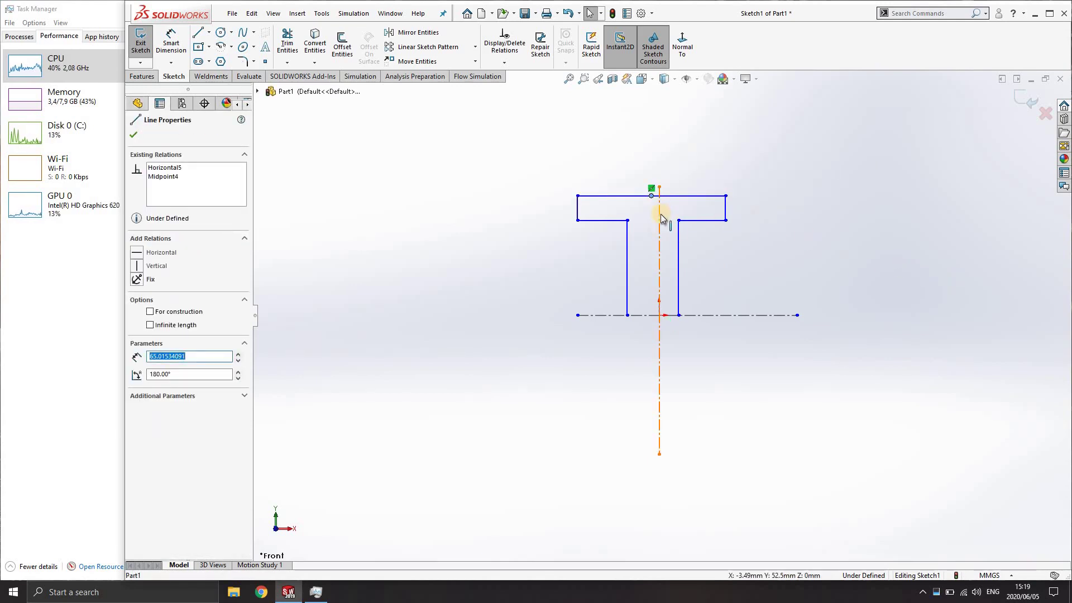
left_click(660, 216, "ctrl")
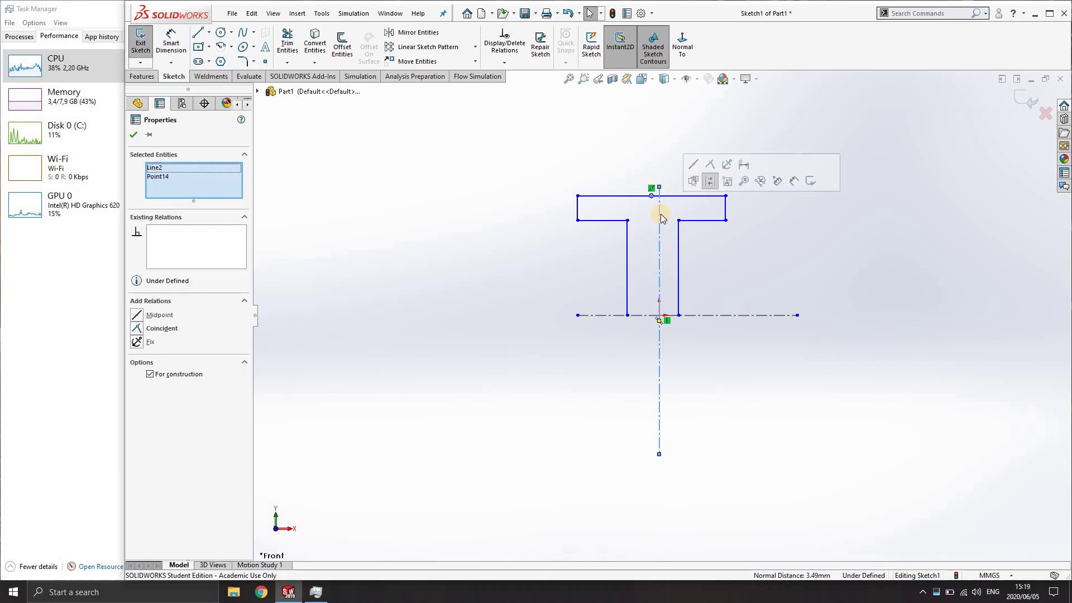
left_click(698, 166)
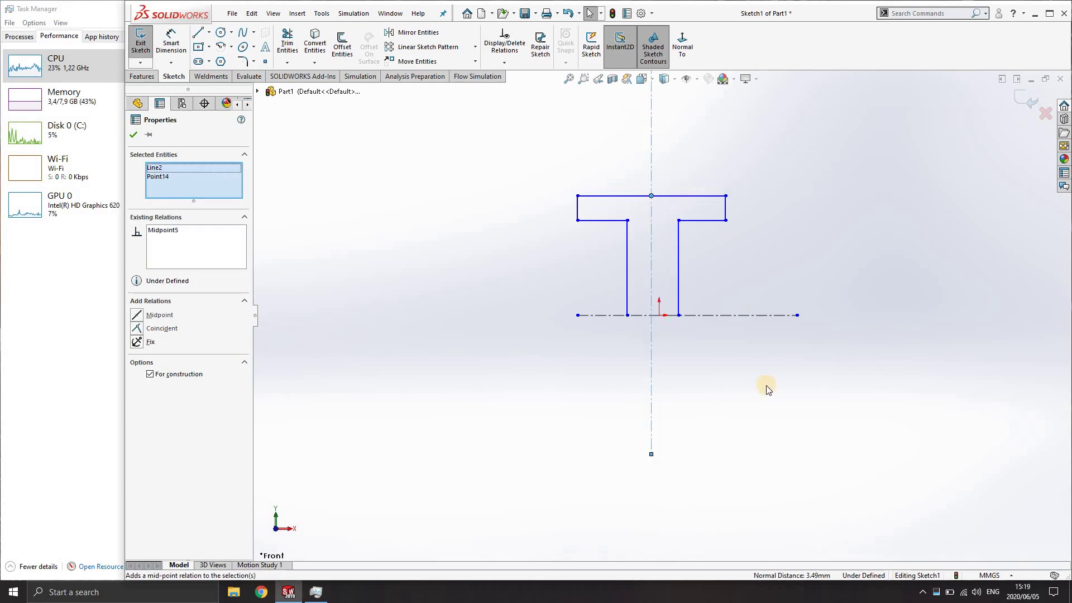
left_click(766, 385)
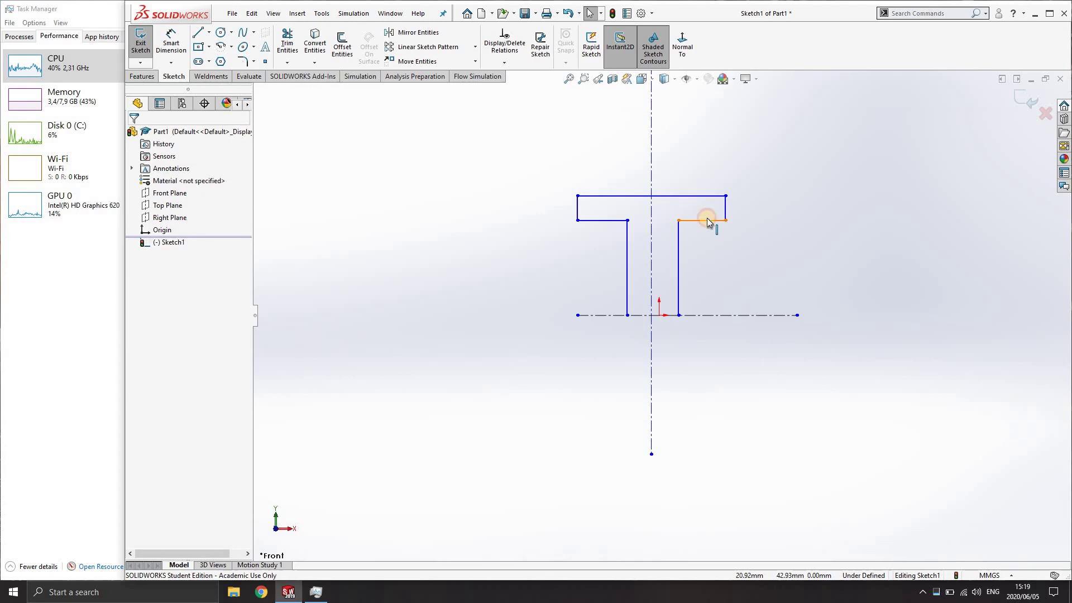
- Add an Equal relation between the two horizontal lines on the underside of the T's flange
left_click(708, 220)
left_click(591, 221, "ctrl")
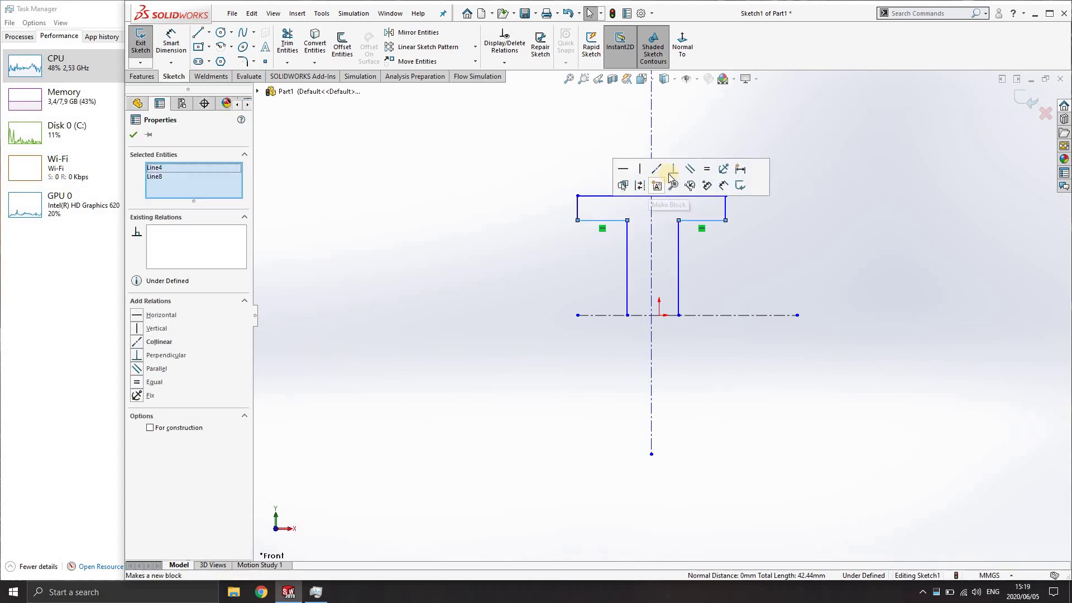
left_click(706, 169)
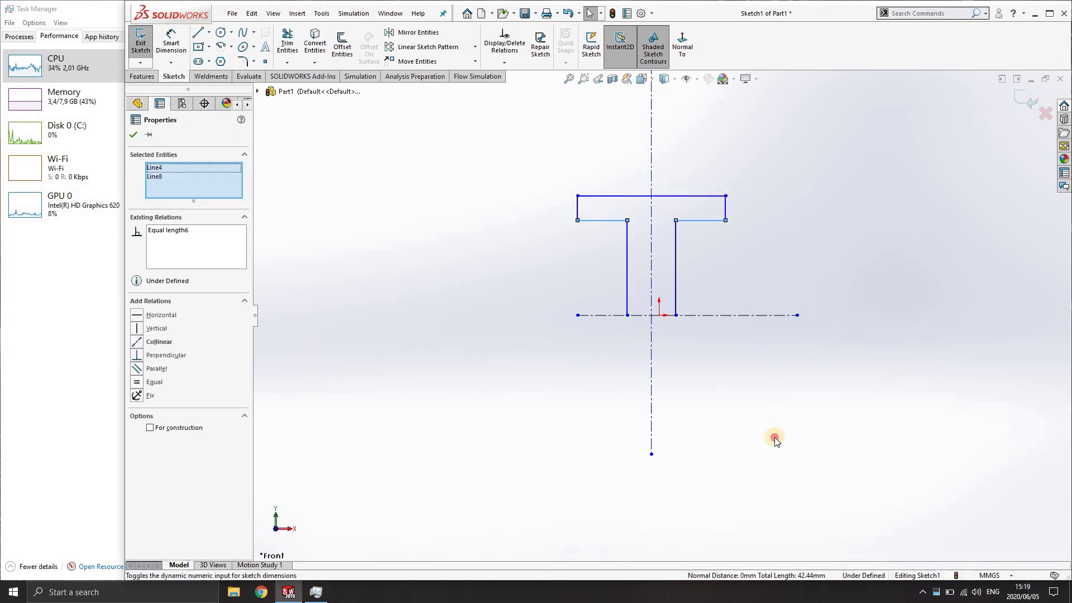
- Add an Equal relation between the two short vertical end lines of the T's flange
left_click(747, 221)
left_click(728, 210)
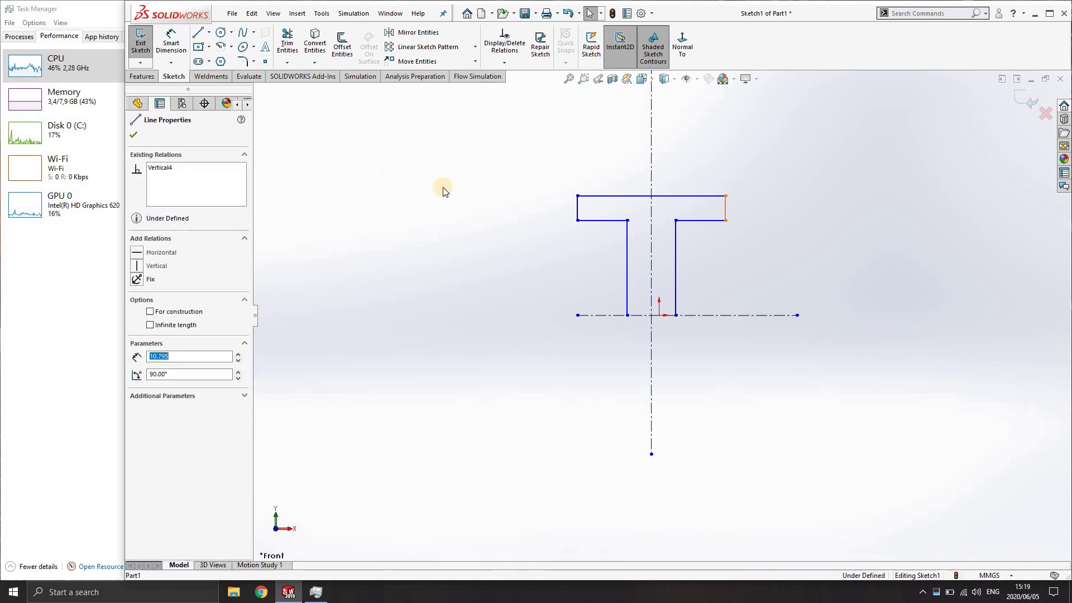
left_click(578, 218, "ctrl")
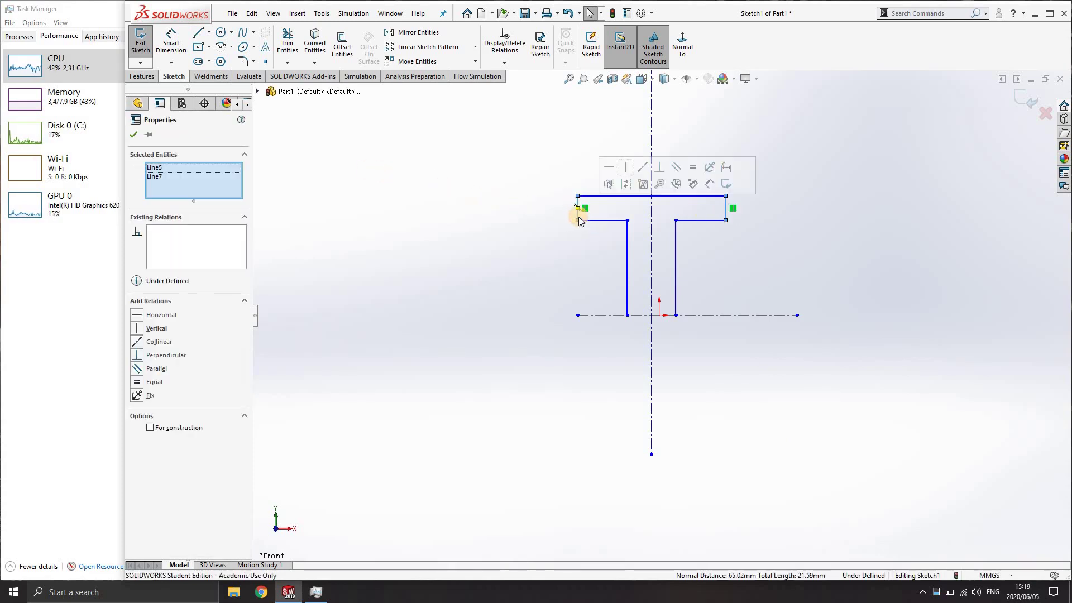
left_click(703, 170)
left_click(812, 447)
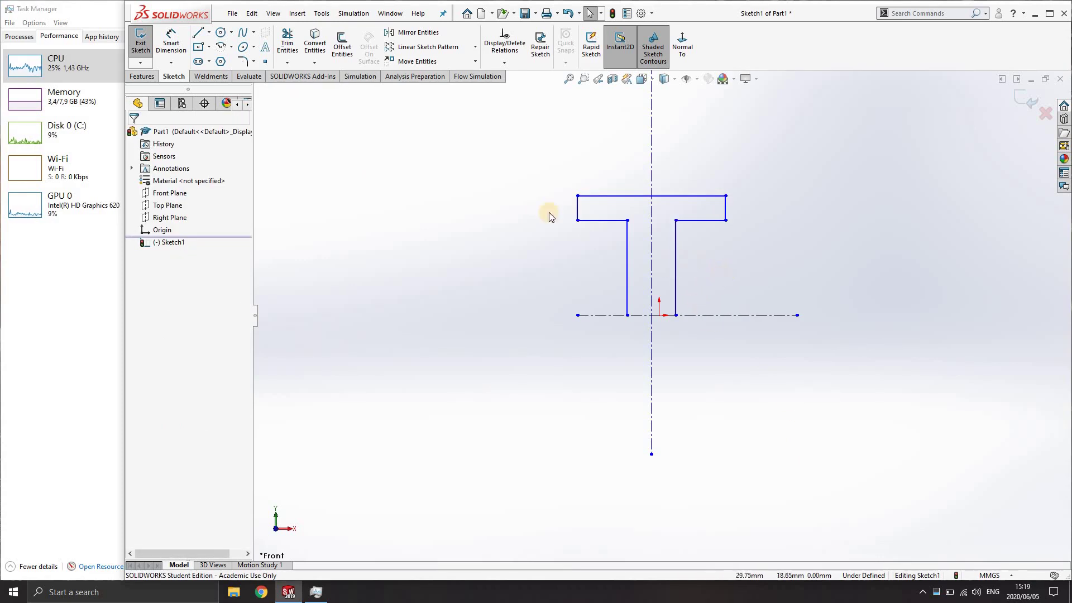
- Dimension the T profile's top line and set the flange width to 70 mm
left_click(169, 42)
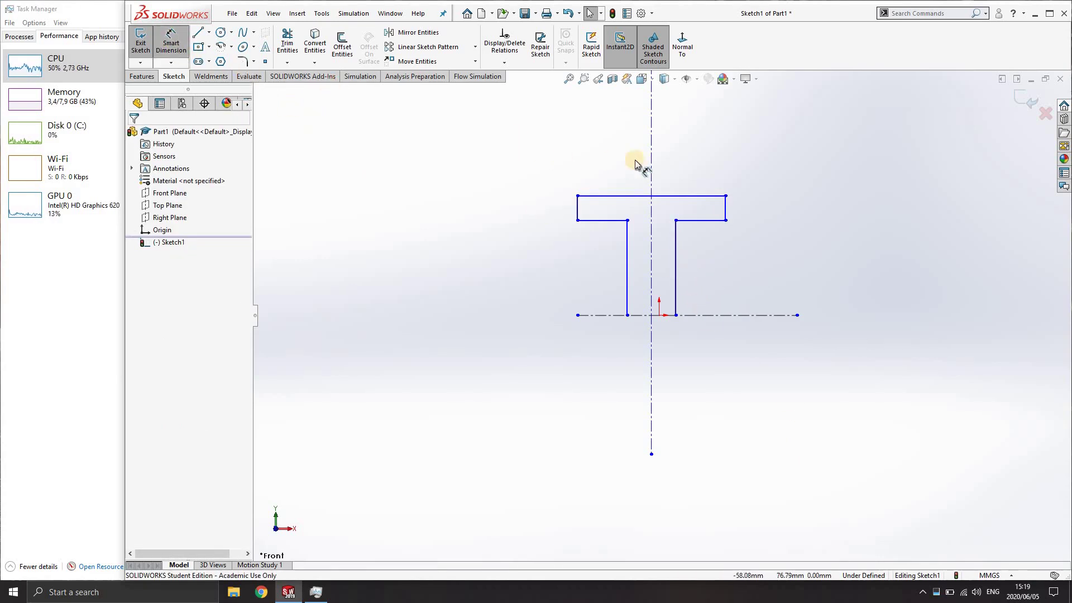
left_click(680, 196)
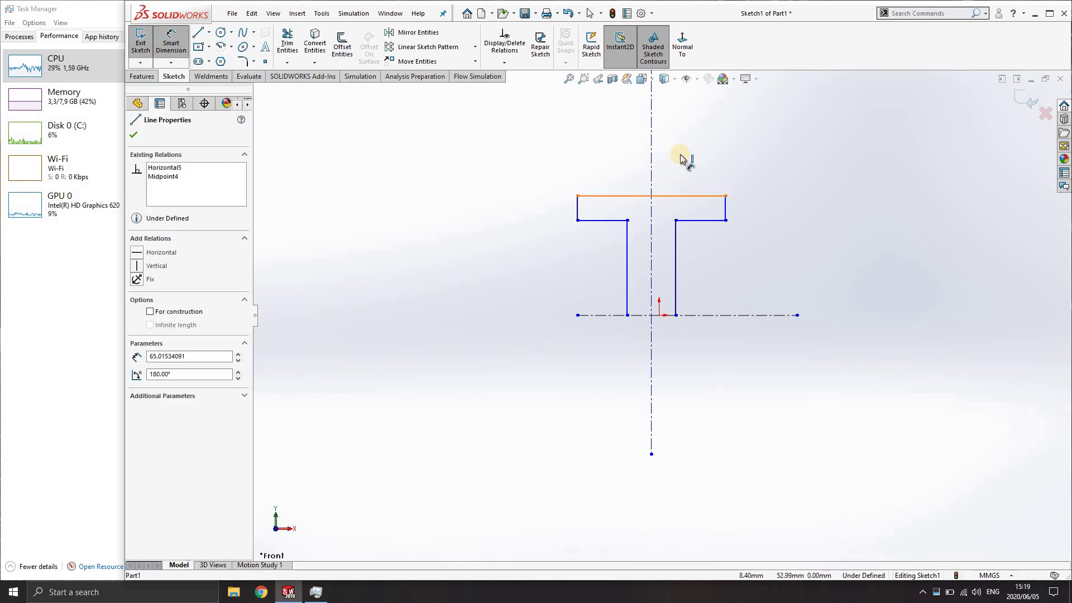
left_click(680, 157)
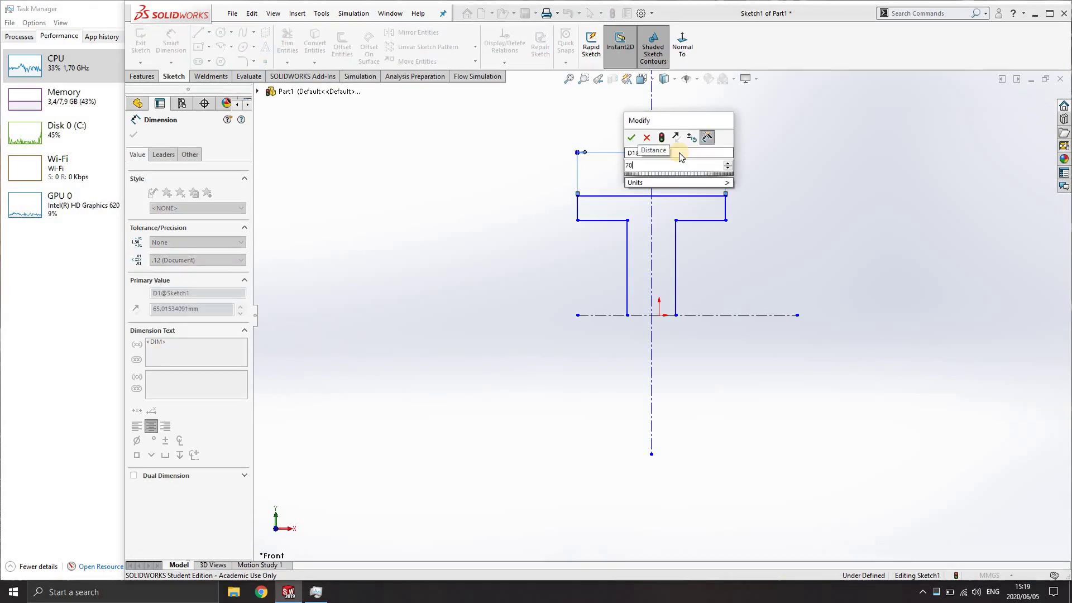
type("70")
key("Return")
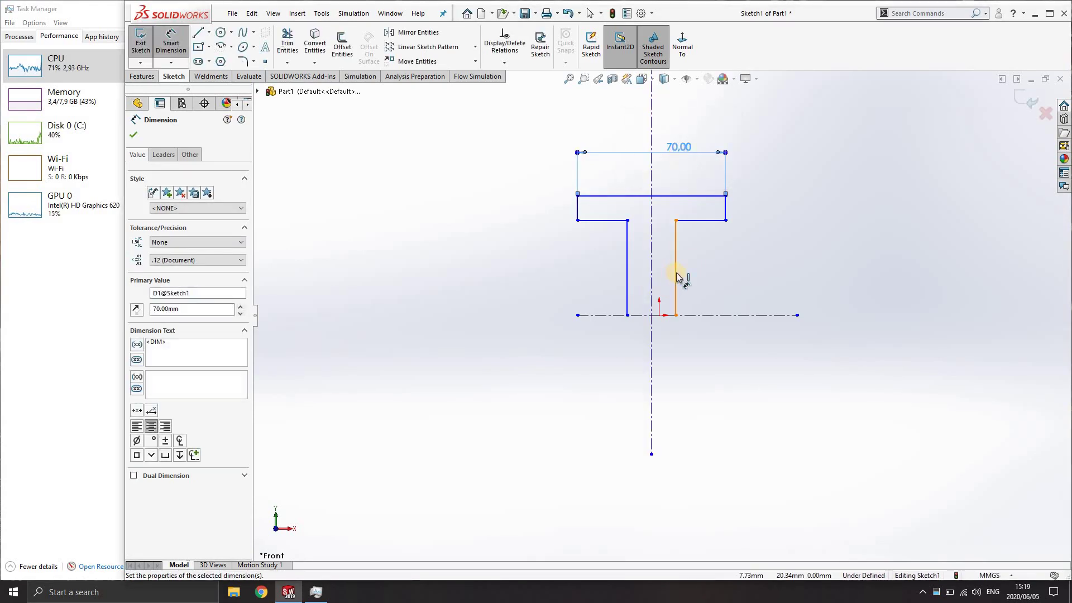
- Dimension the distance between the two vertical stem lines and set it to 8 mm
left_click(677, 278)
left_click(628, 272)
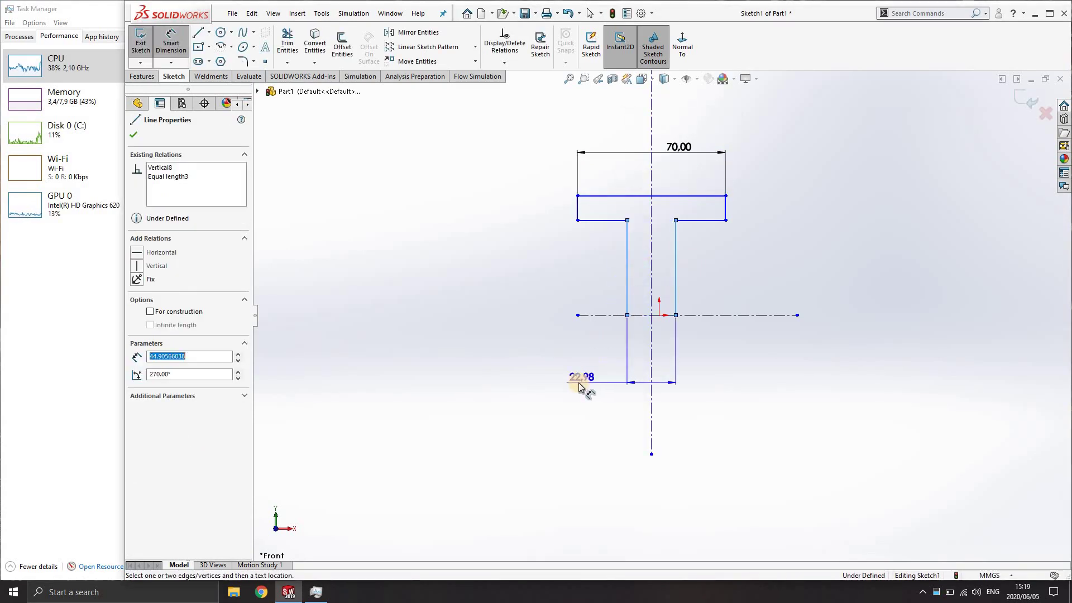
left_click(578, 384)
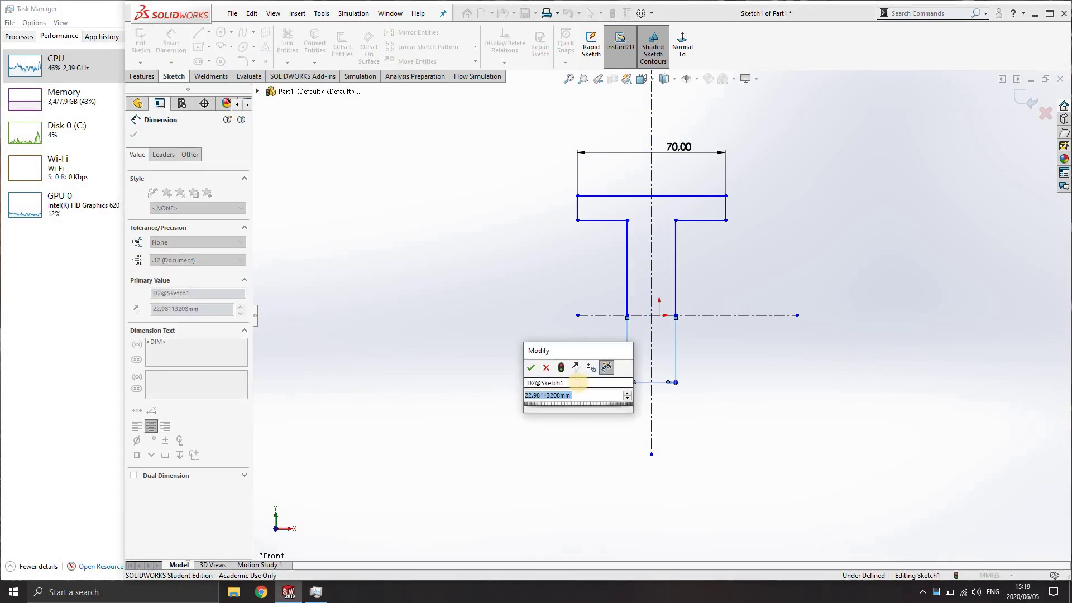
type("8")
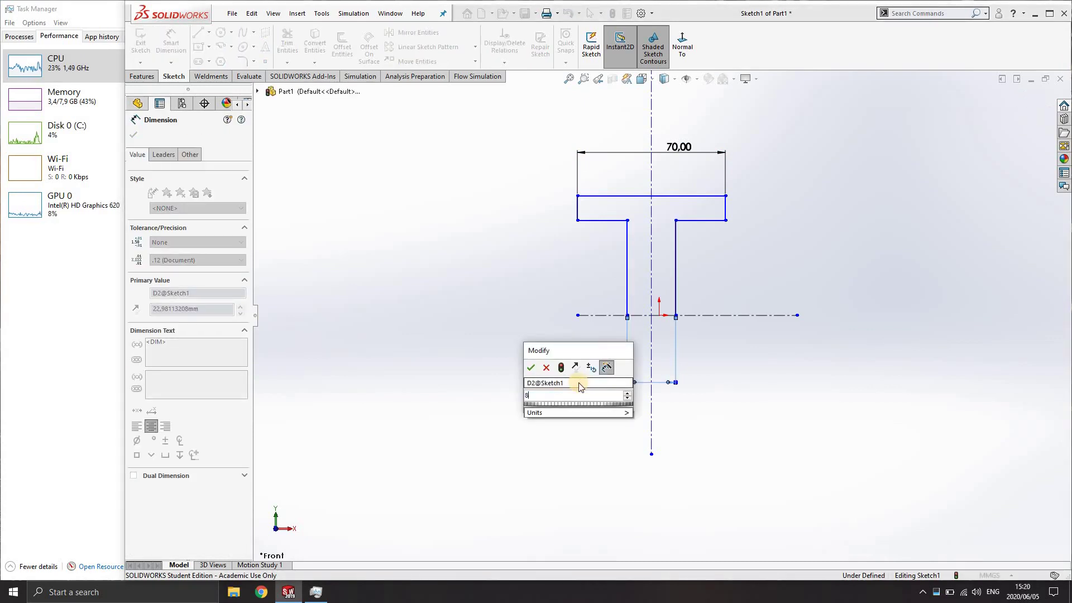
key("Return")
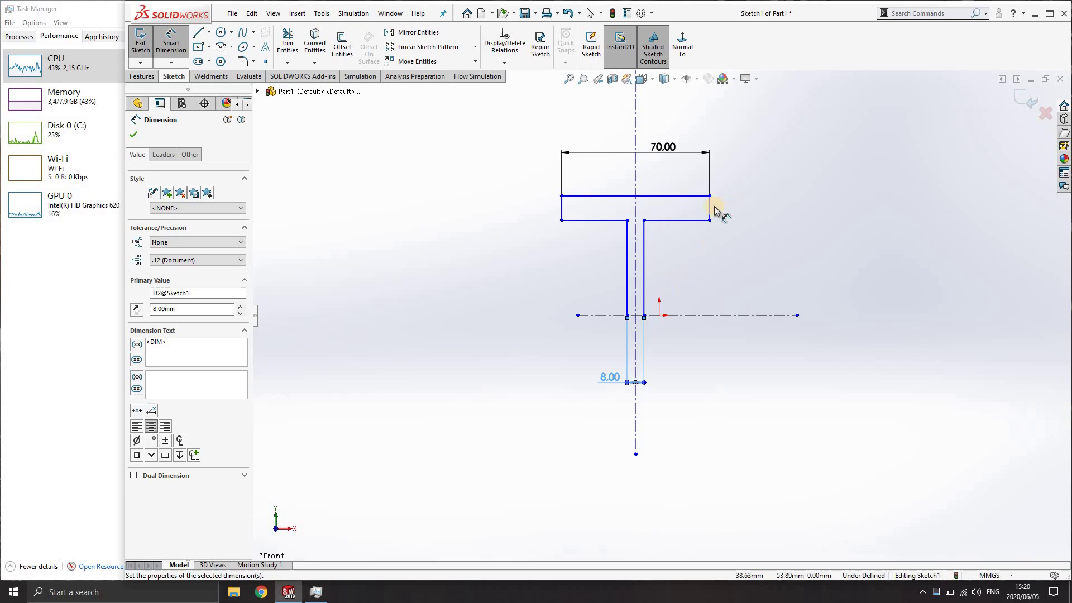
- Dimension the flange thickness between its top line and underside, setting it to 10 mm
left_click(693, 212)
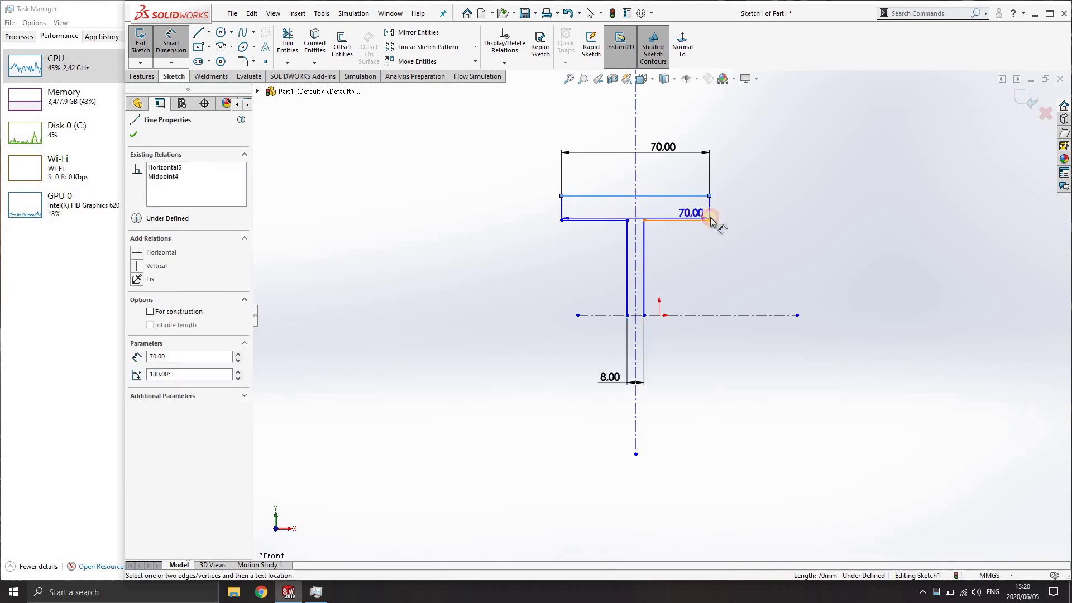
left_click(705, 219)
left_click(780, 249)
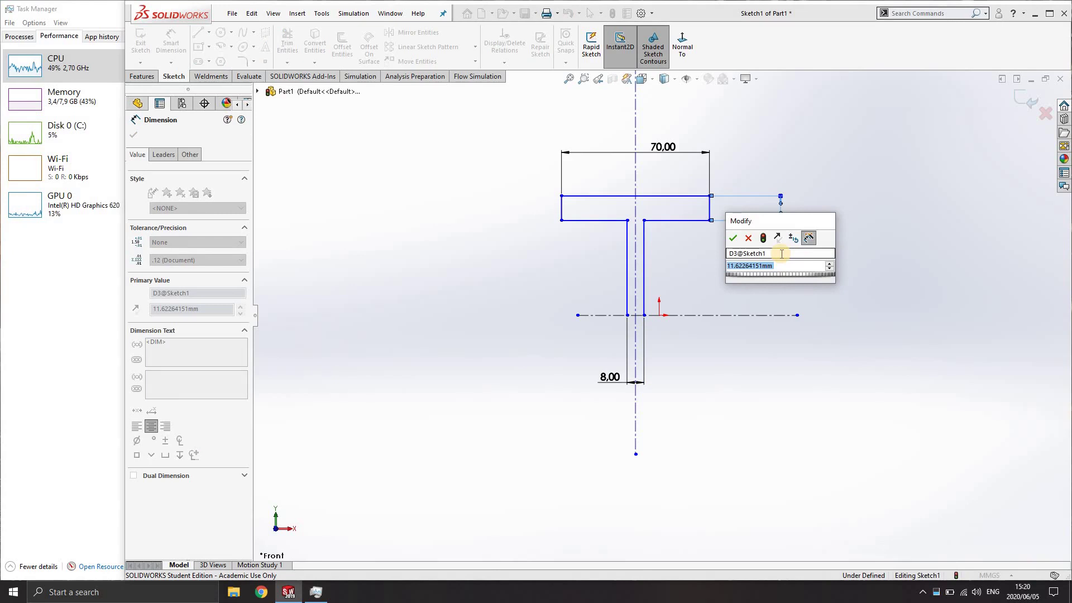
type("10")
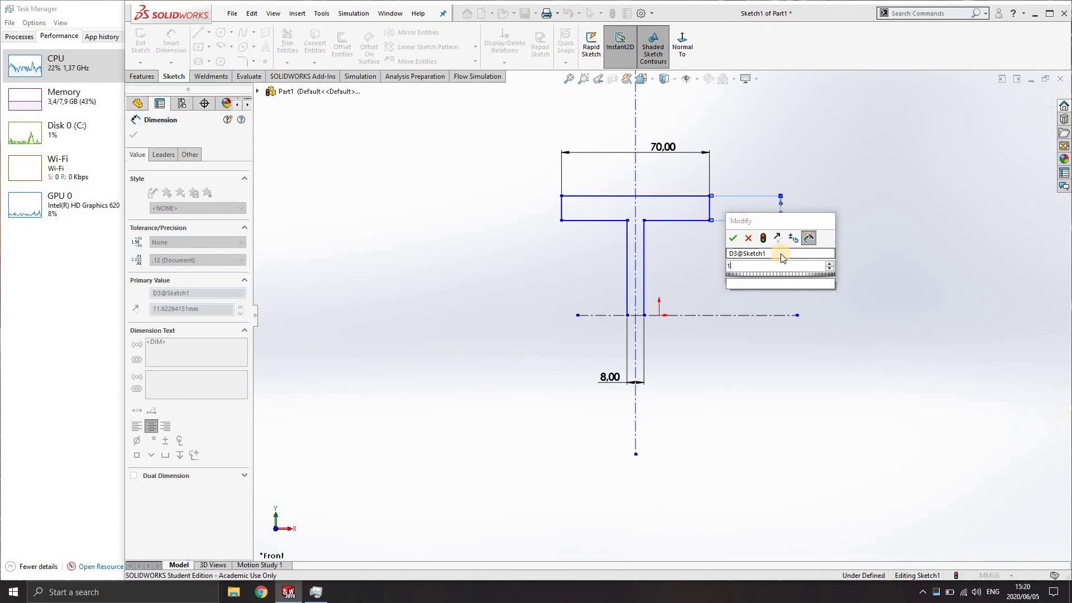
key("Return")
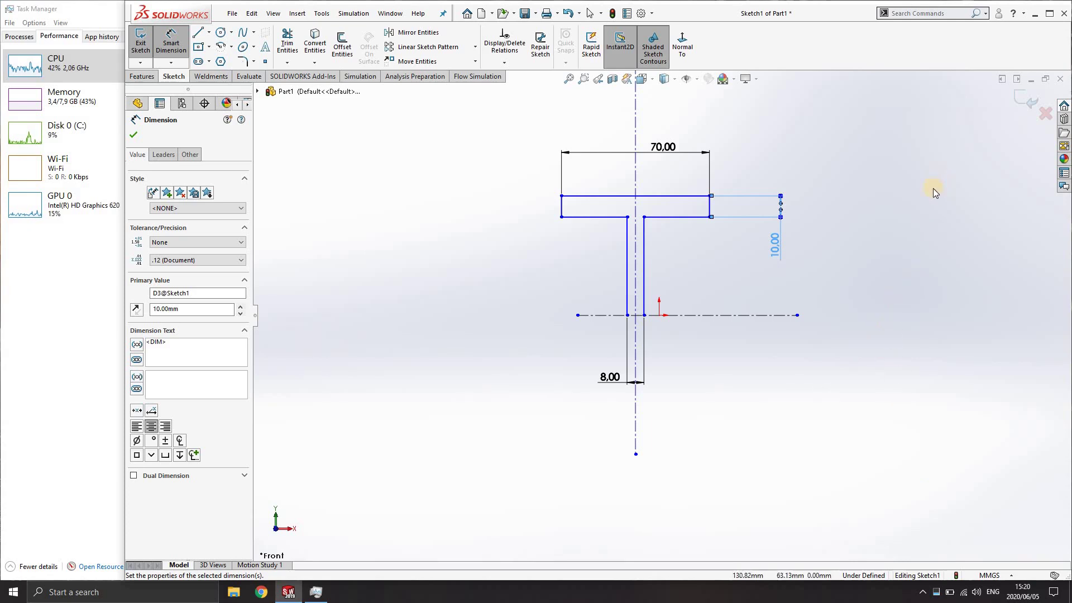
key("Escape")
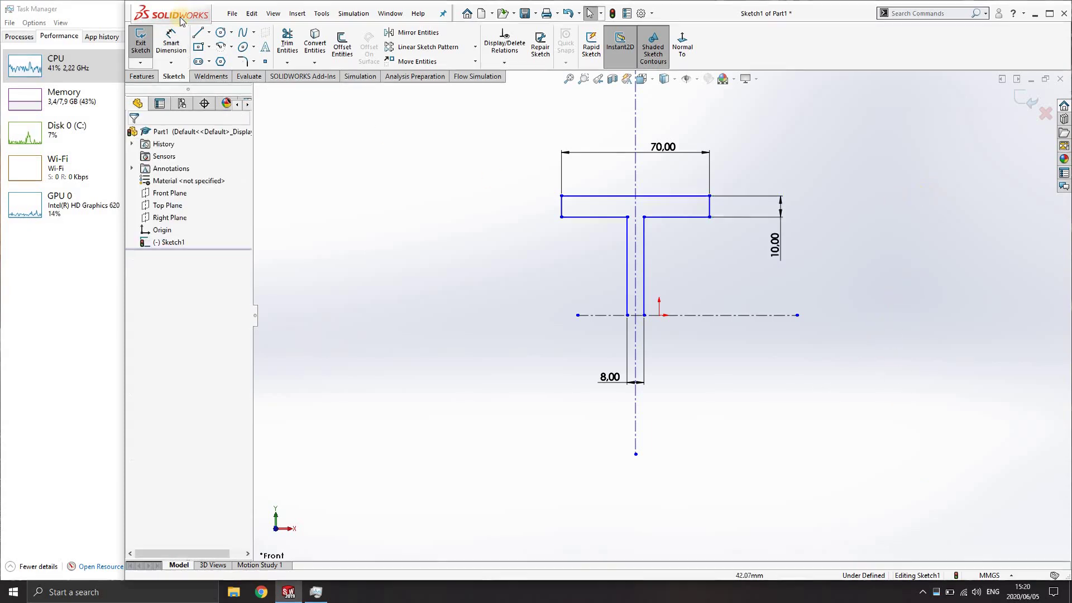
- Mirror the T profile's lines, including the vertical centreline, about the horizontal centreline with Copy enabled to form an I-section
left_click(403, 33)
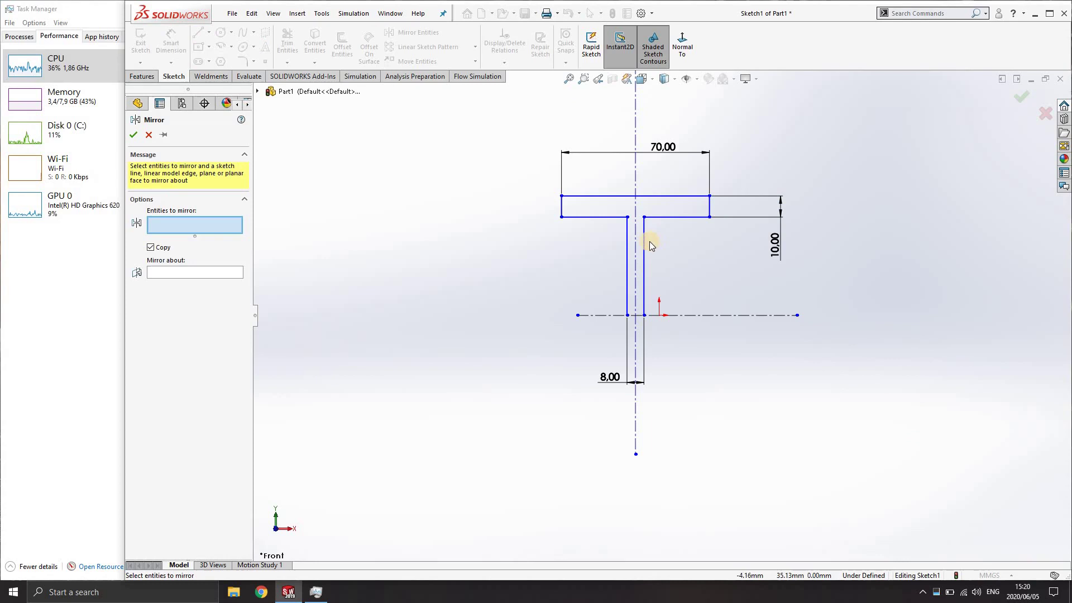
mouse_move(541, 171)
left_mouse_down()
mouse_move(785, 296)
mouse_move(744, 281)
left_mouse_up()
left_click_drag(643, 255, 583, 235)
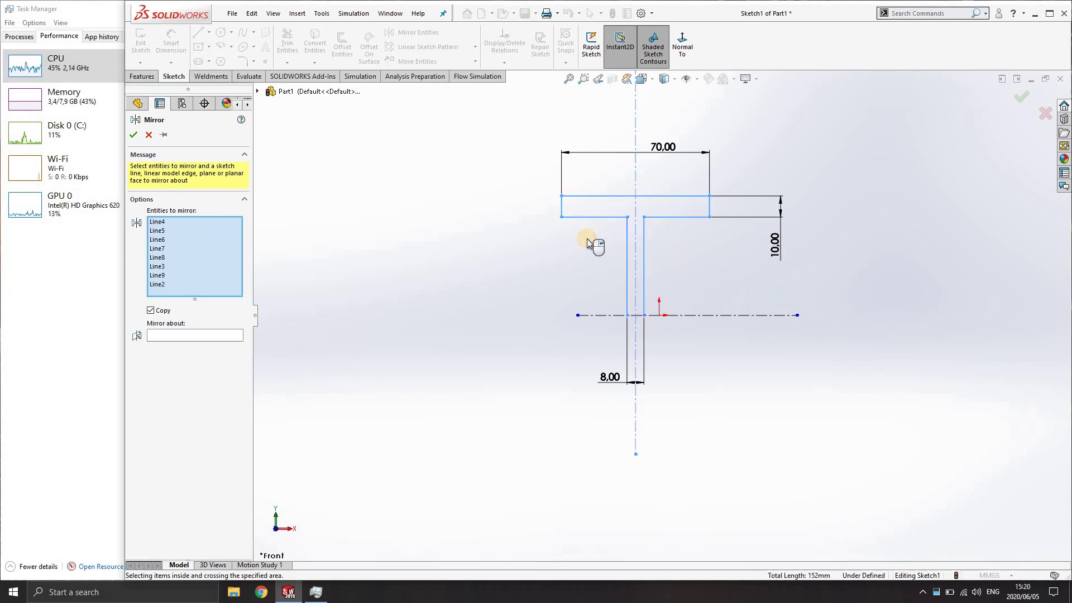
left_click(183, 335)
left_click(606, 317)
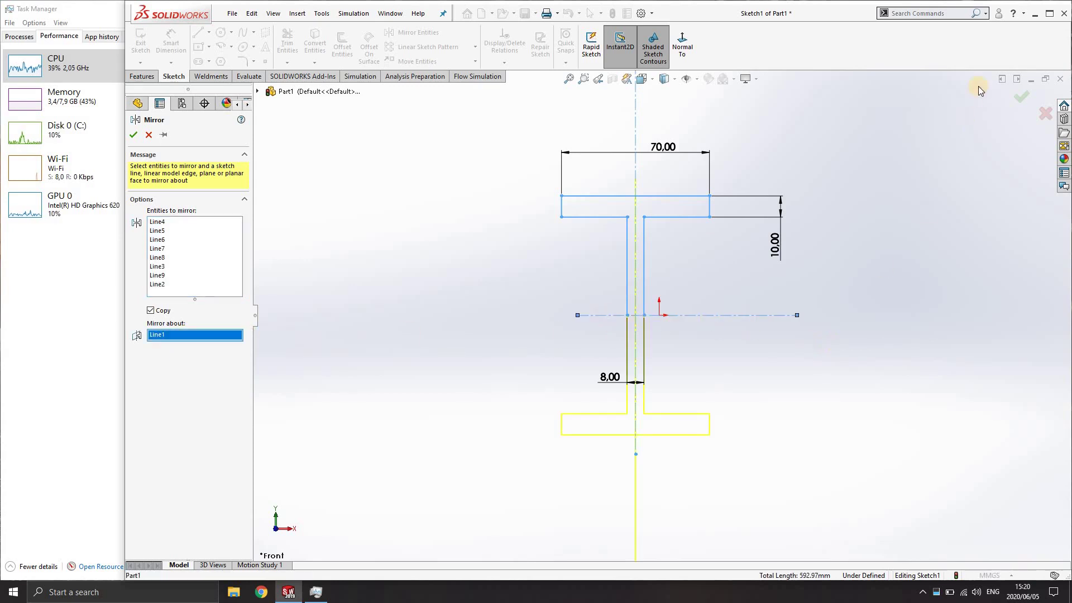
left_click(1019, 99)
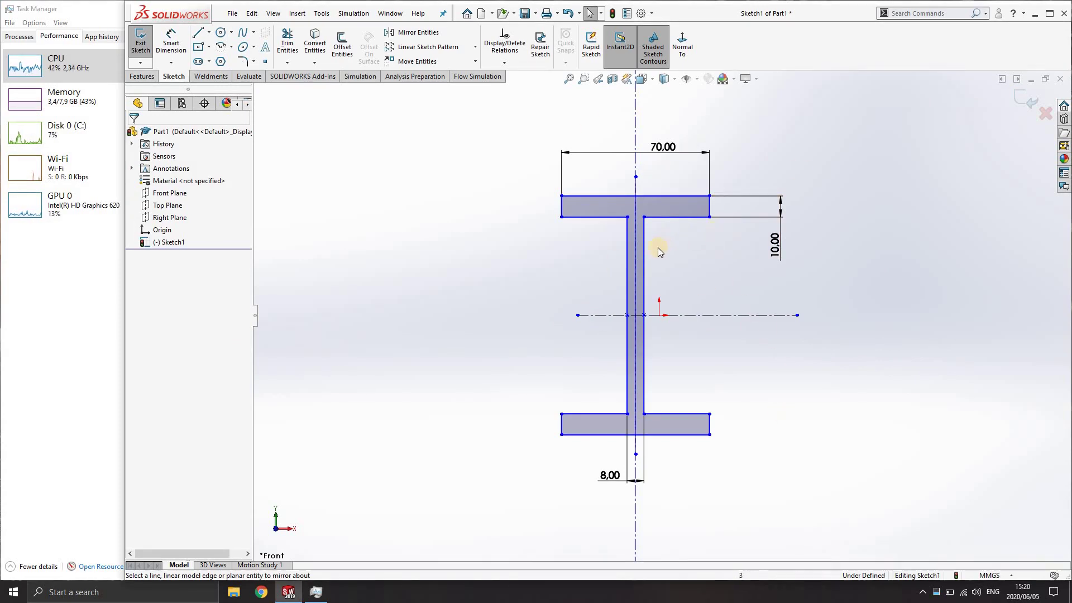
- Dimension the I-section's vertical web line to 150 mm and exit the sketch
key("d")
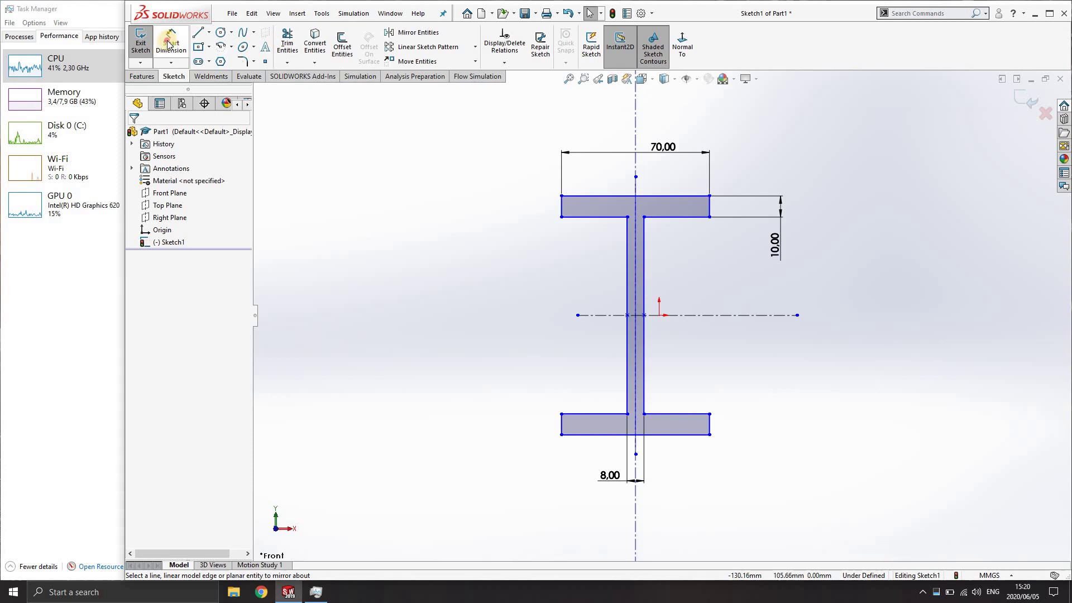
left_click(645, 285)
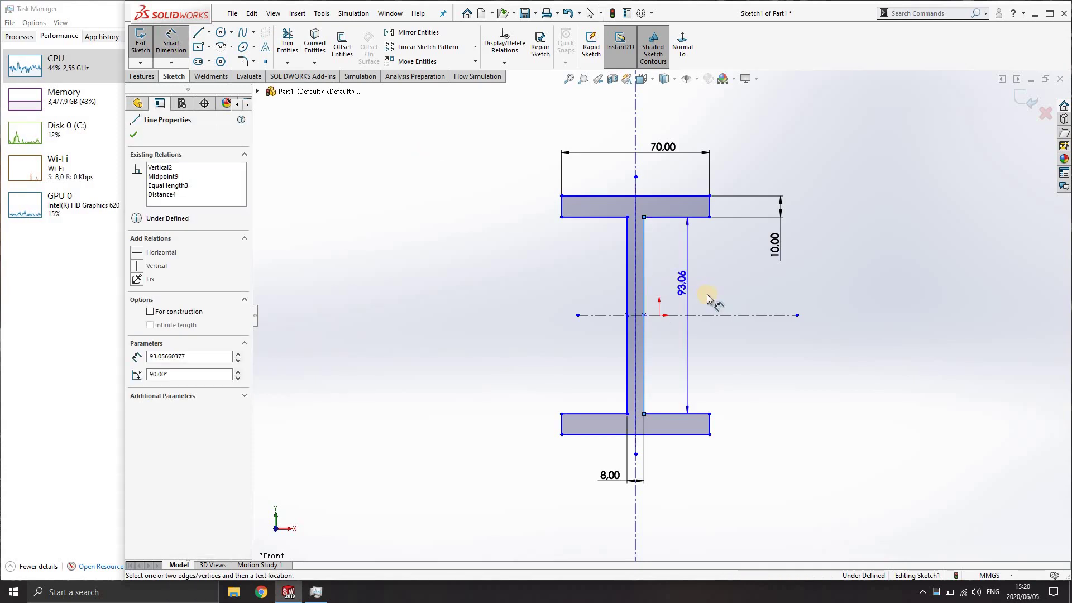
left_click(712, 289)
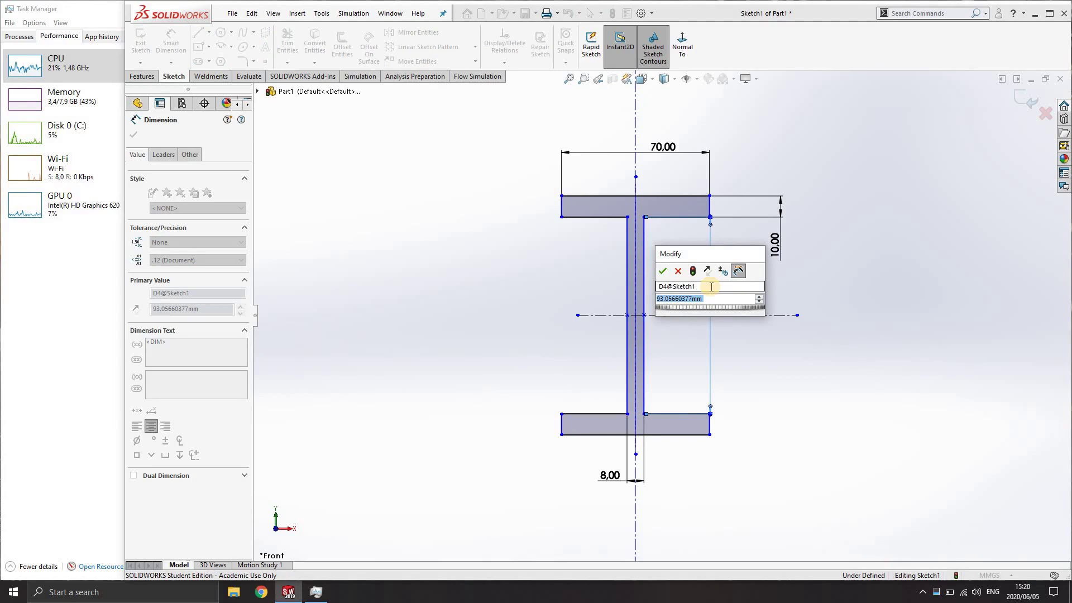
type("150")
key("Return")
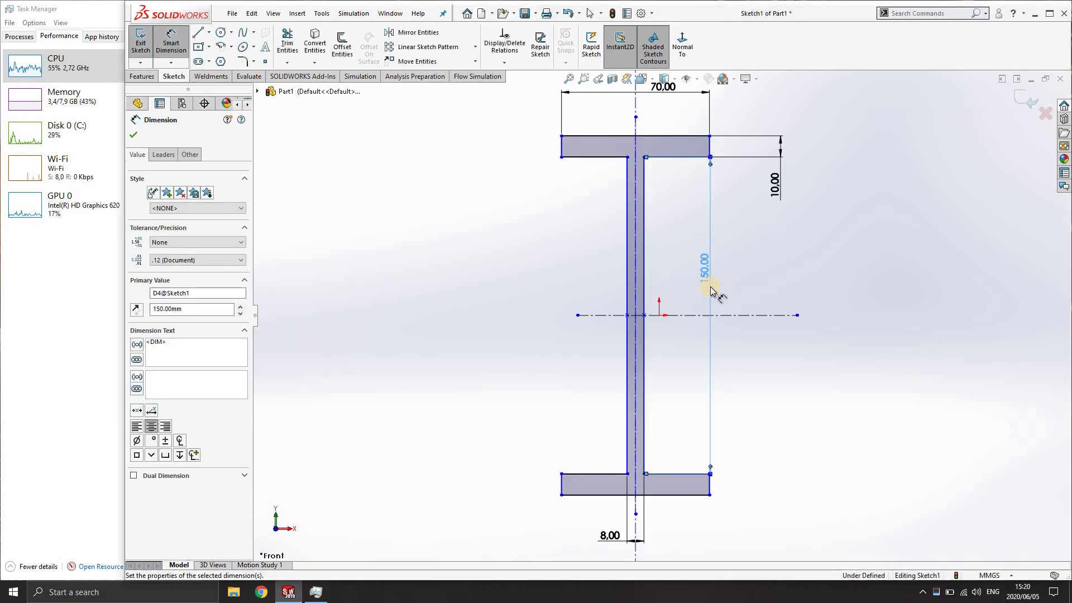
key("z")
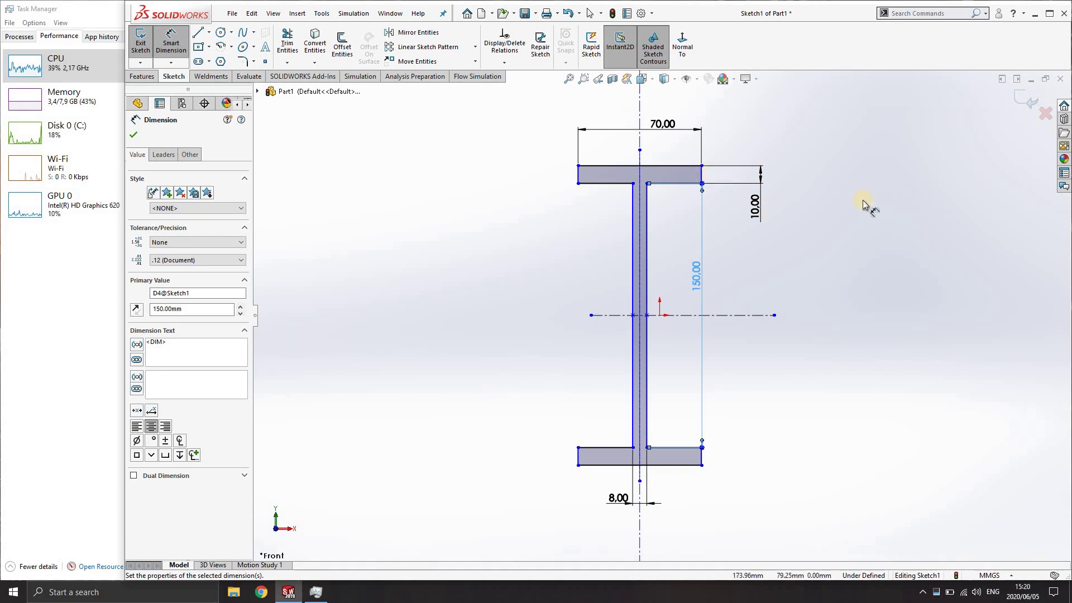
key("Escape")
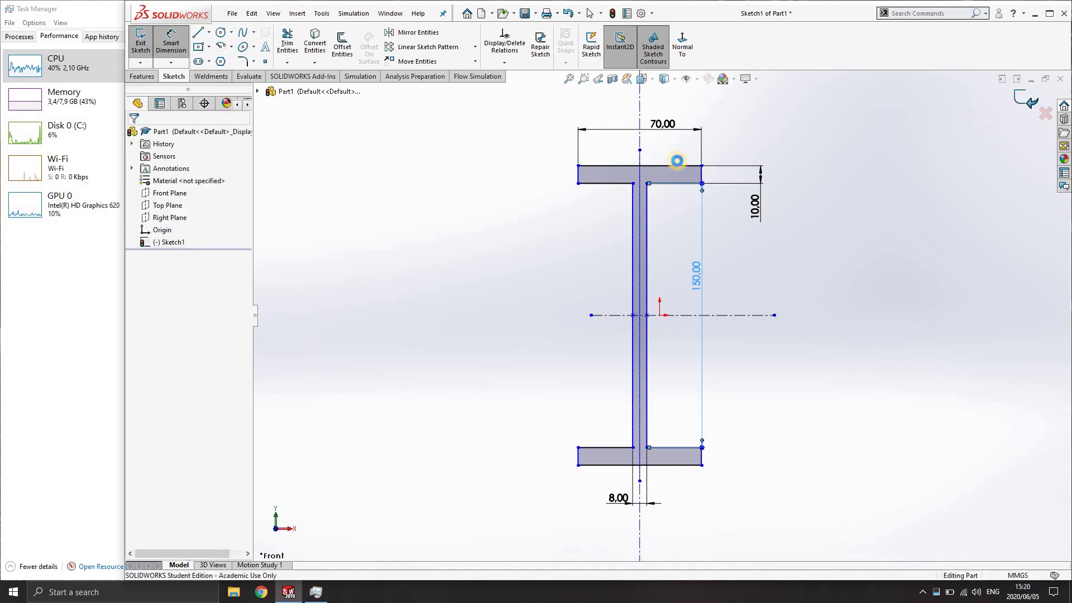
key("ctrl+b")
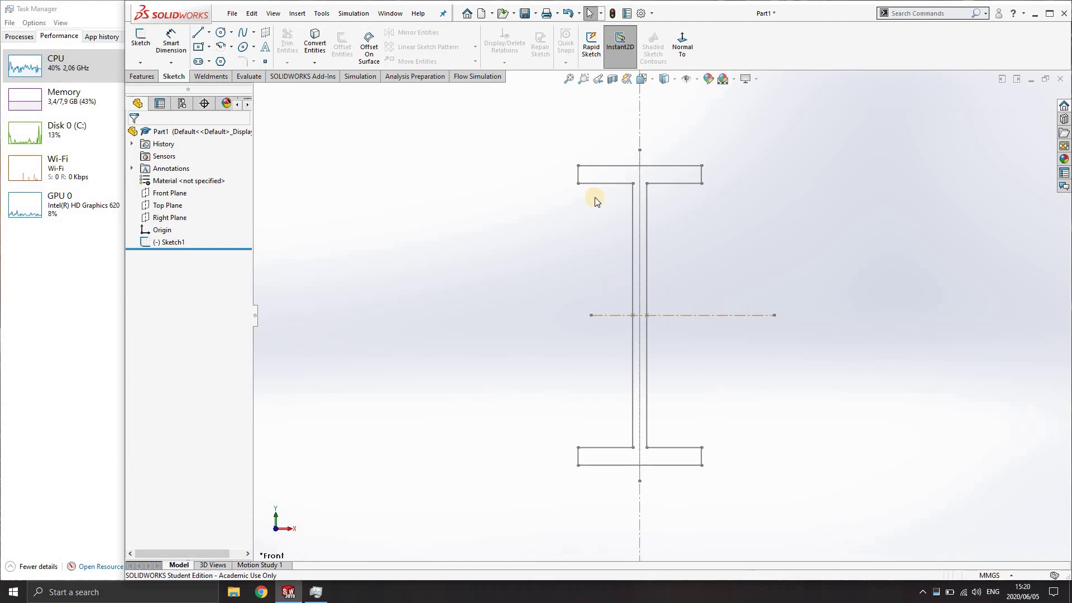
- Extrude the I-section sketch as a Blind boss 2000 mm deep from the sketch plane
left_click(145, 80)
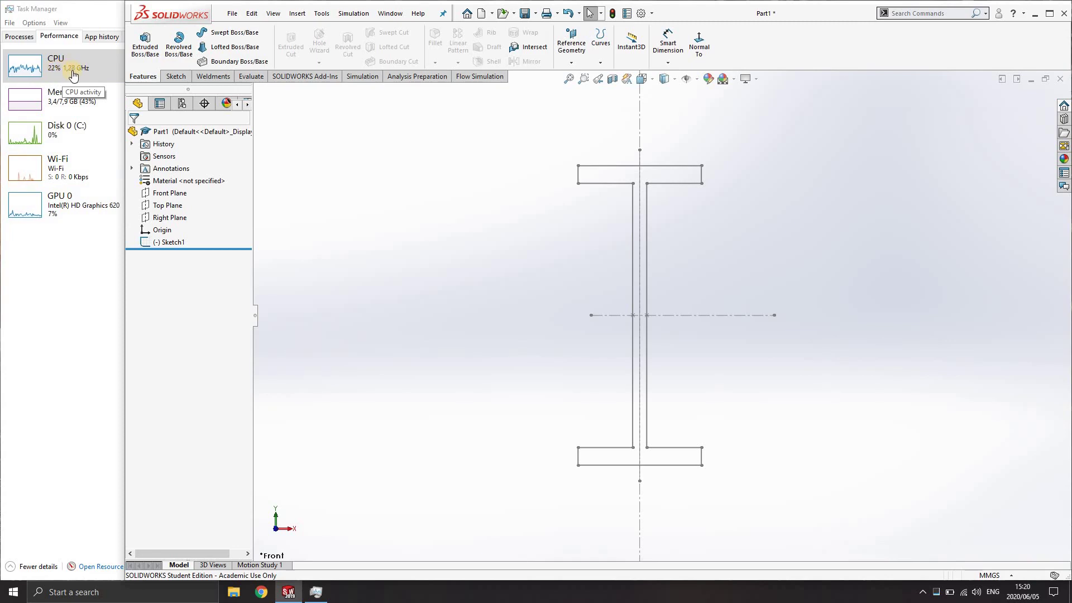
left_click(146, 48)
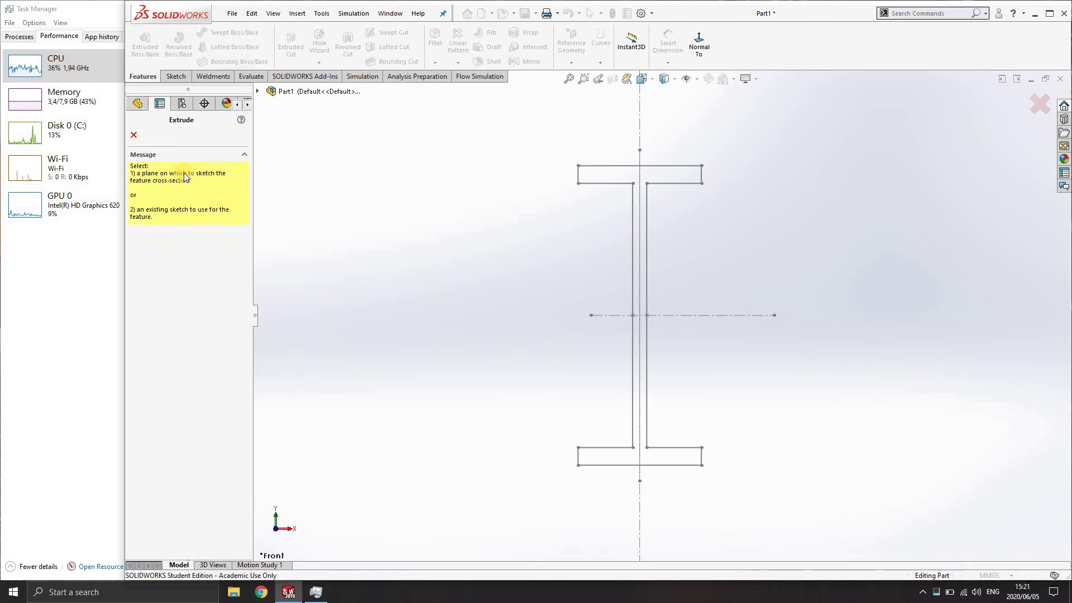
left_click(258, 92)
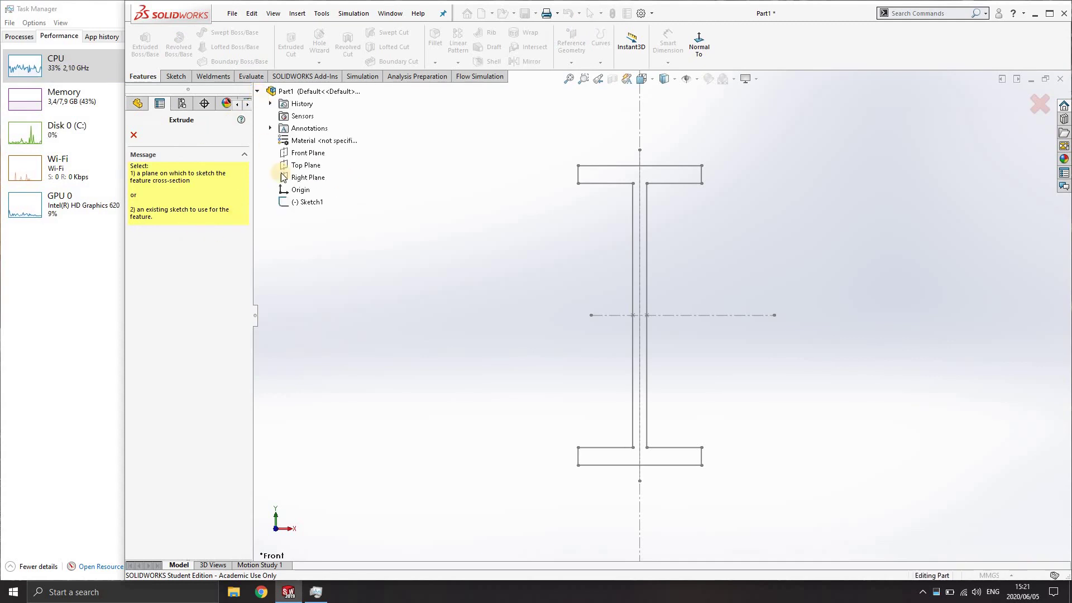
left_click(299, 202)
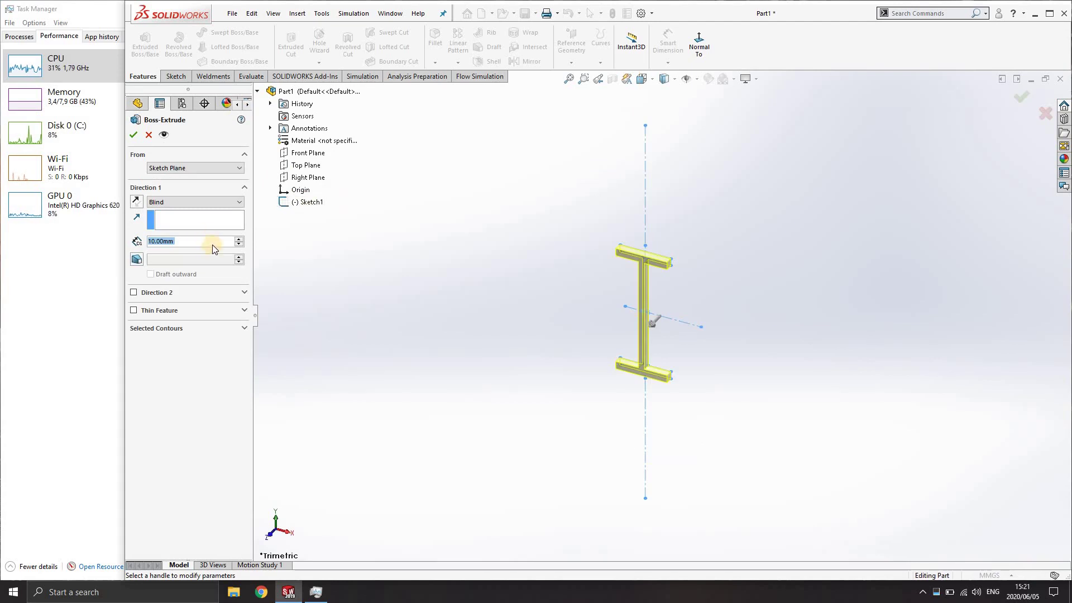
type("2000")
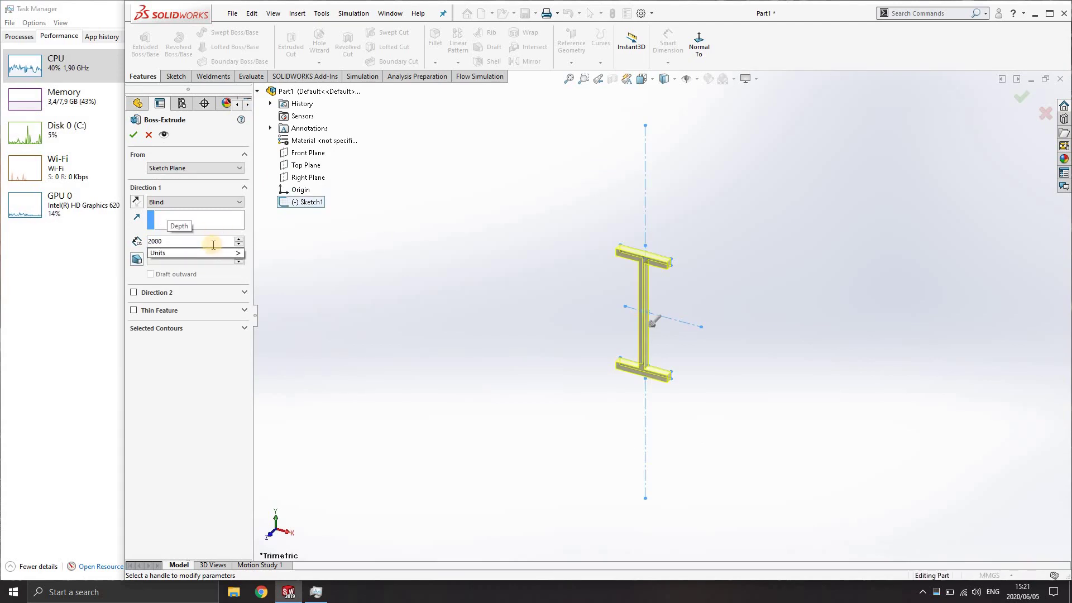
key("Return")
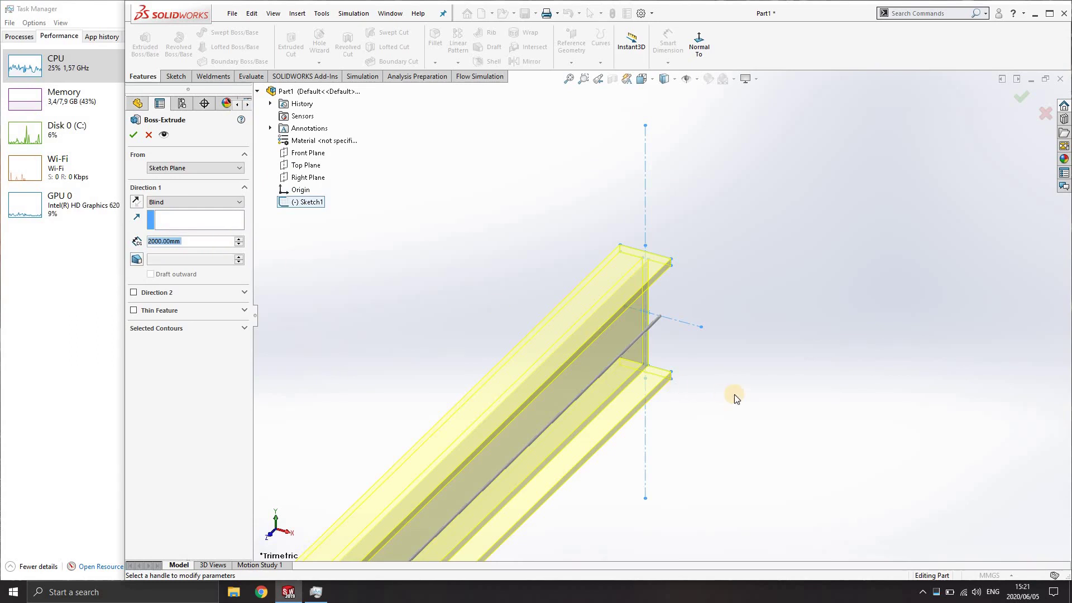
key("f")
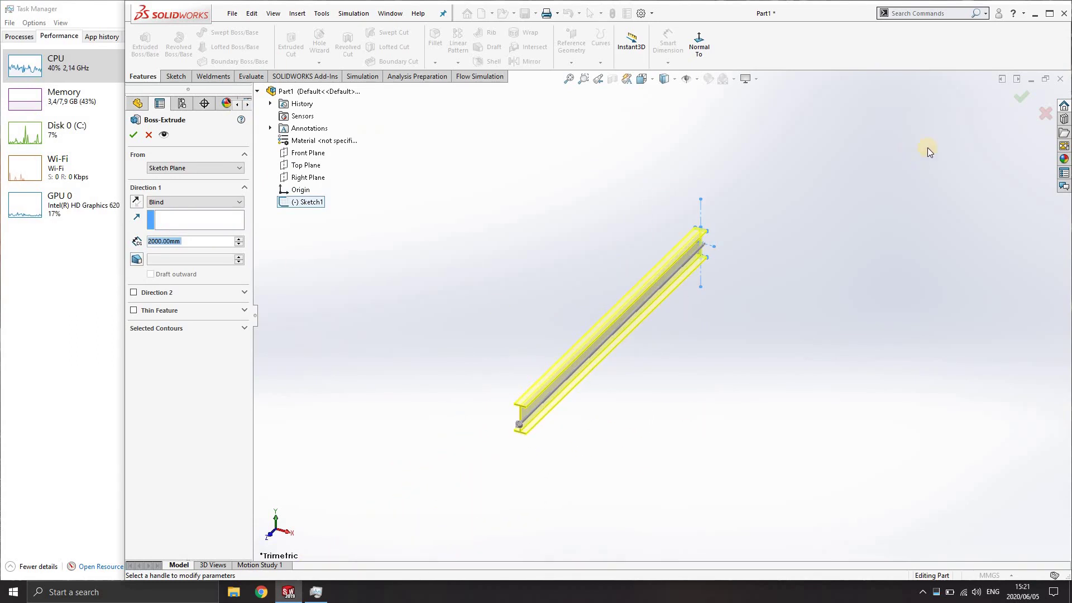
left_click(132, 134)
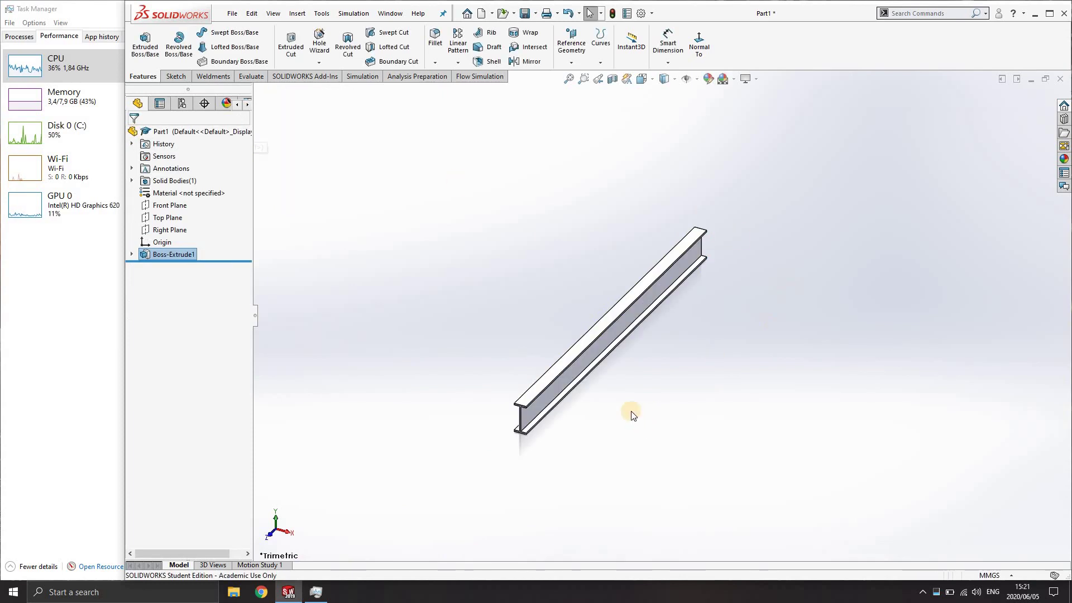
- Start a Fillet with a 2 mm radius on both edges where the web meets the beam's lower flange
scroll(506, 370, "down", 5)
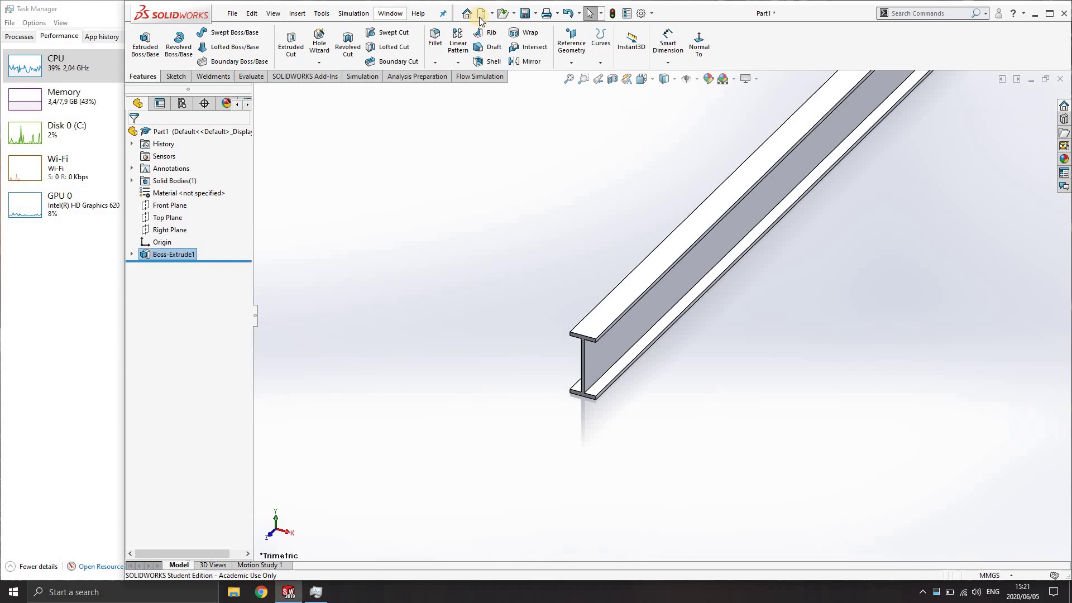
left_click(433, 46)
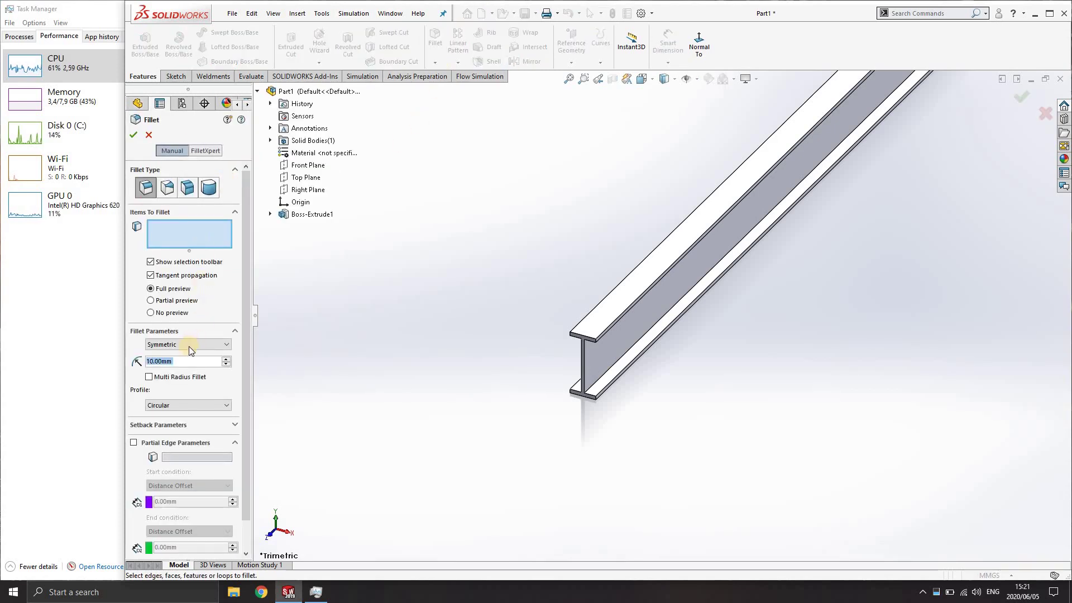
type("2")
key("Return")
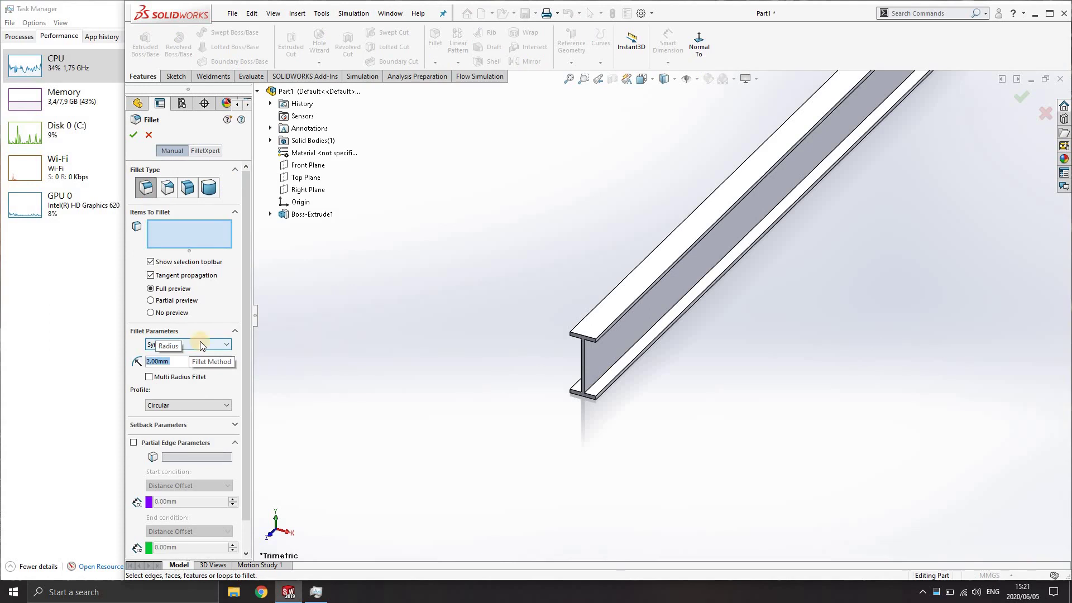
left_click(592, 396)
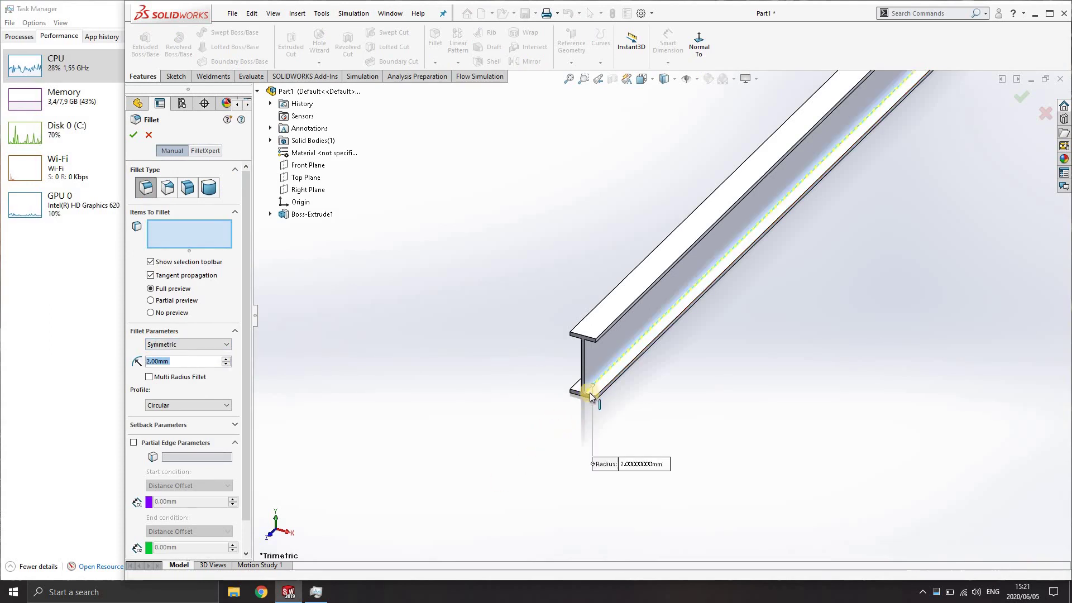
scroll(592, 396, "down", 10)
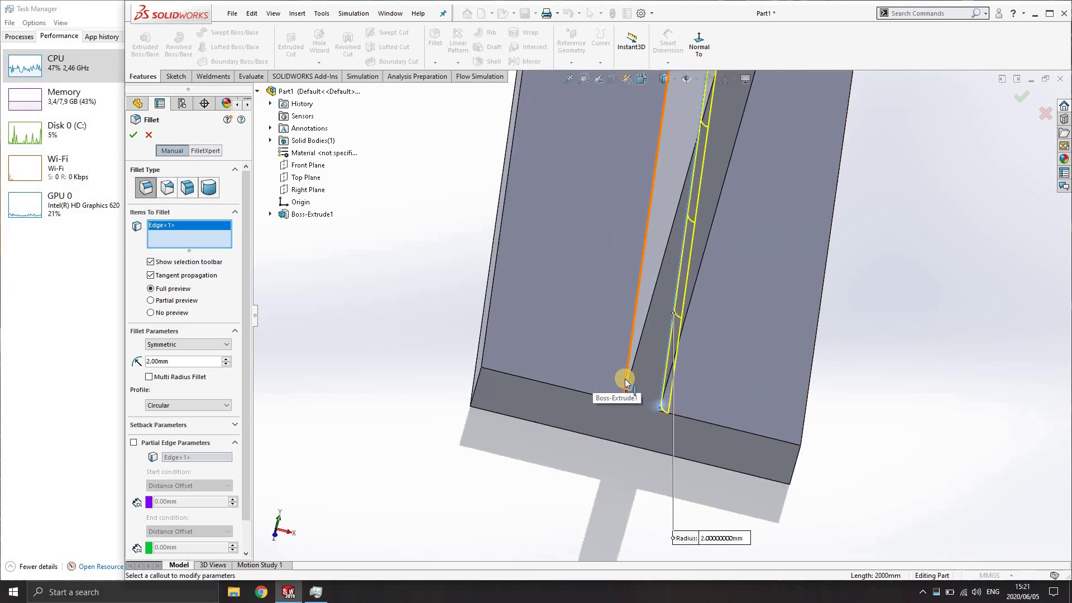
left_click(625, 379)
middle_click_drag(734, 363, 701, 302)
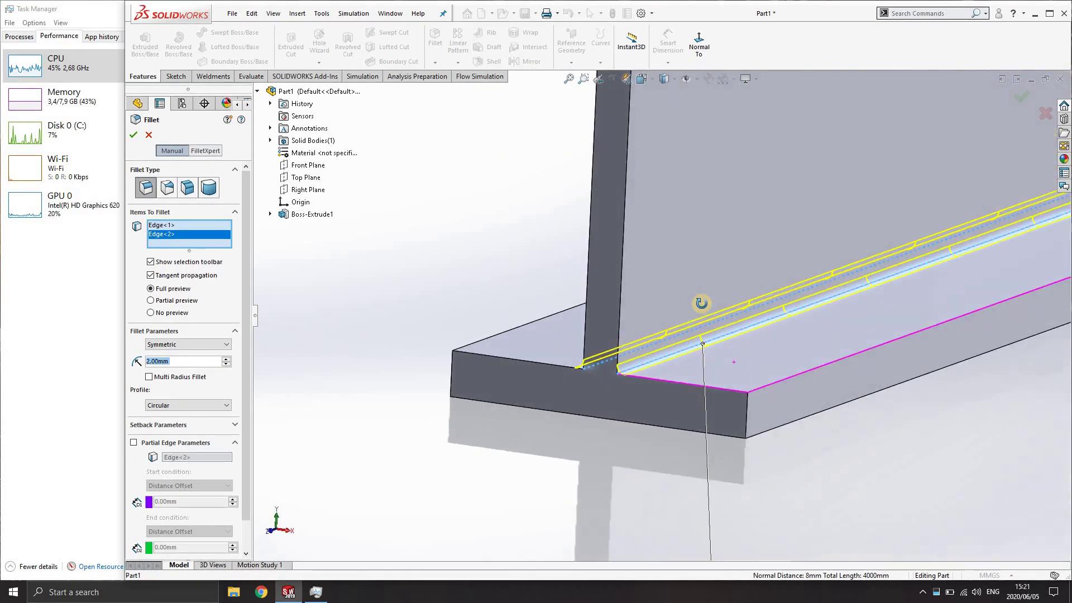
- Add both edges where the web meets the upper flange to the fillet selection
scroll(701, 302, "up", 5)
middle_click_drag(674, 148, 625, 173)
left_click(624, 173)
middle_click_drag(618, 254, 546, 165)
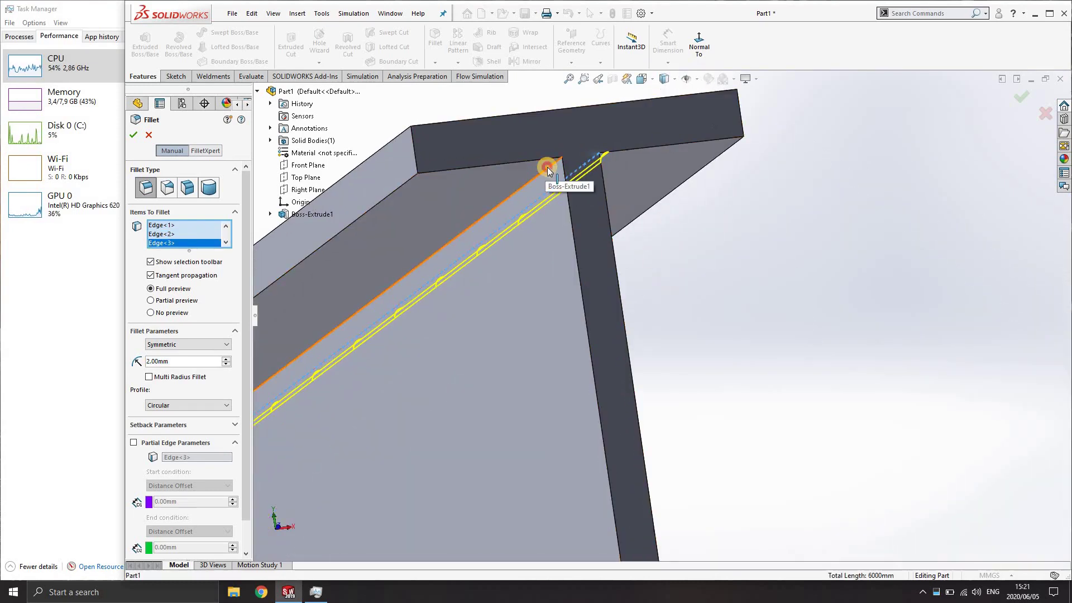
left_click(548, 170)
- Set the fillet radius to 3 mm and apply it to the four selected edges
left_click(200, 378)
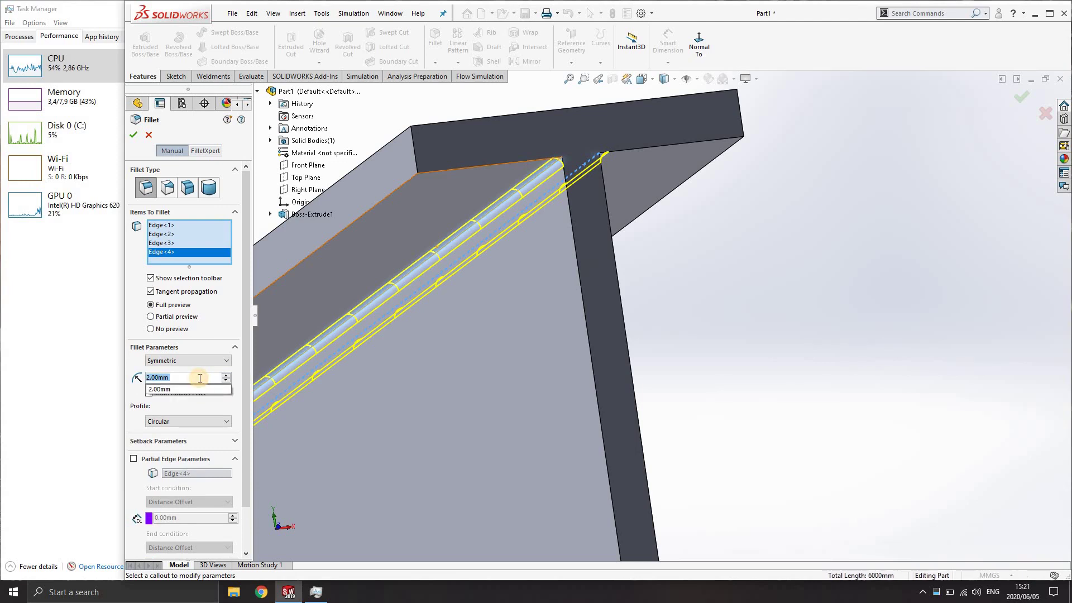
type("3")
key("Return")
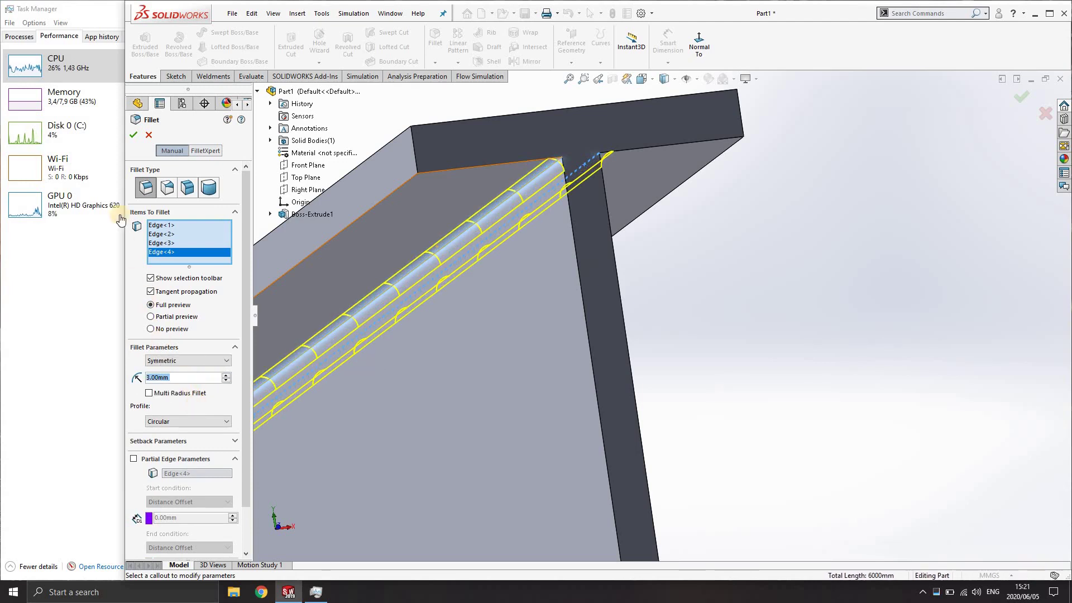
left_click(134, 135)
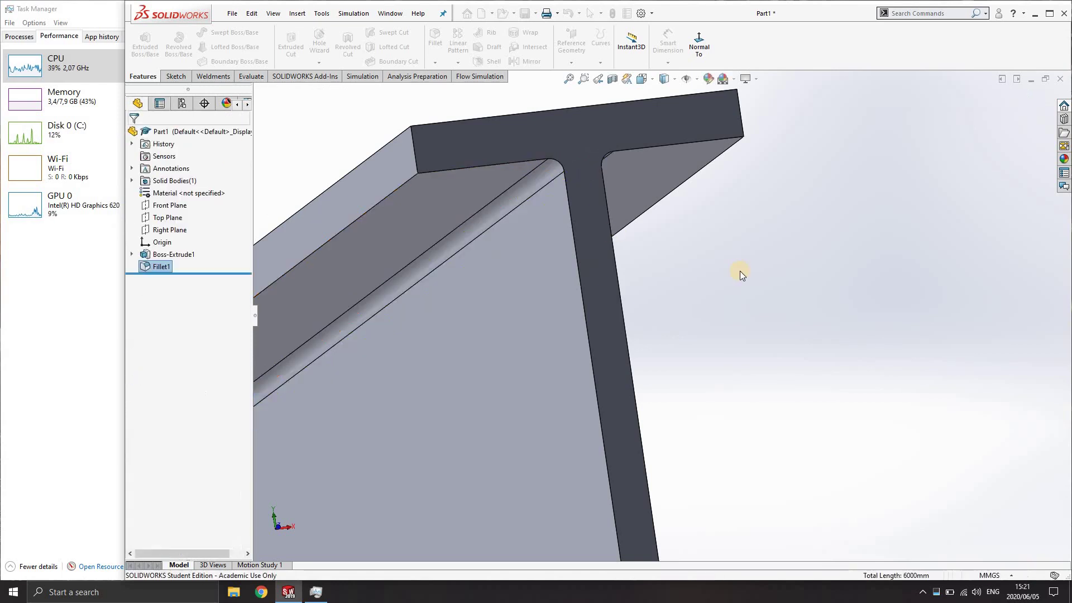
scroll(740, 270, "up", 3)
middle_click_drag(781, 367, 778, 398)
scroll(771, 306, "up", 3)
scroll(771, 310, "down", 2)
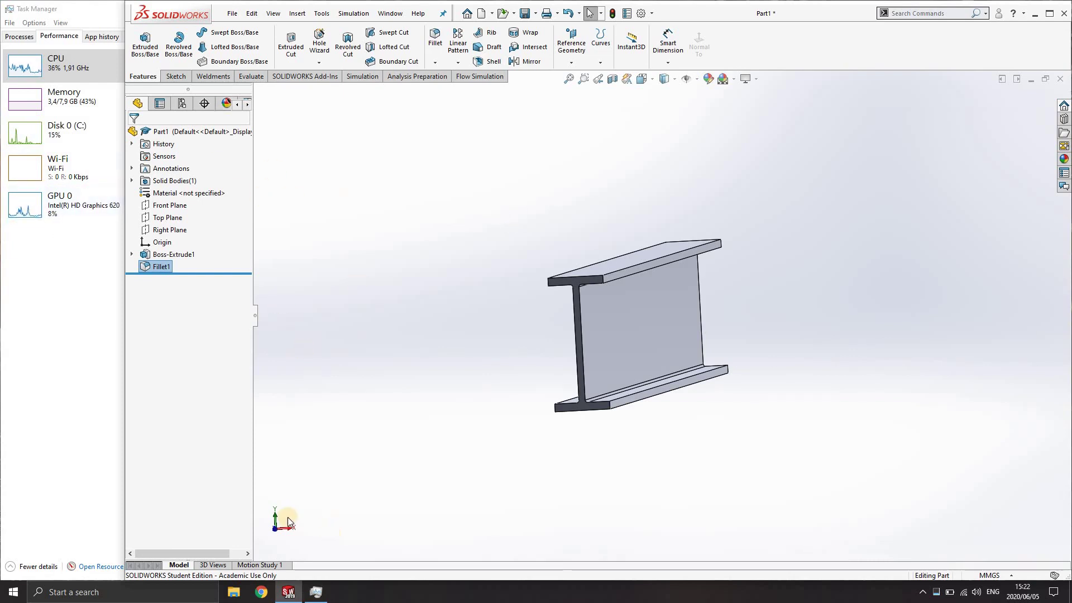
- Create a new Static study for the beam with the SOLIDWORKS Simulation add-in
left_click(311, 78)
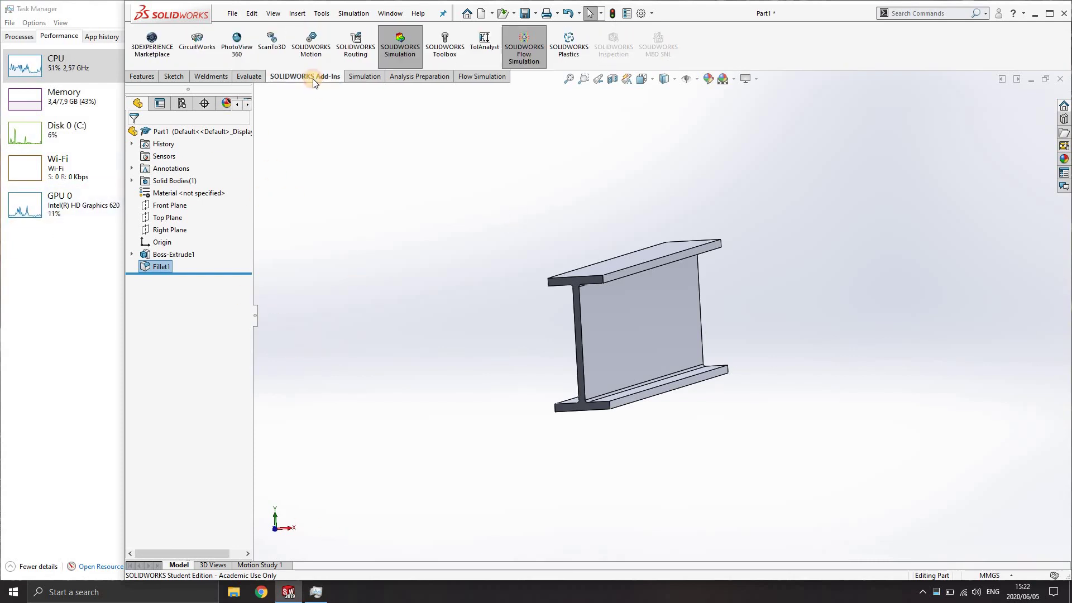
left_click(405, 57)
left_click(366, 79)
left_click(137, 44)
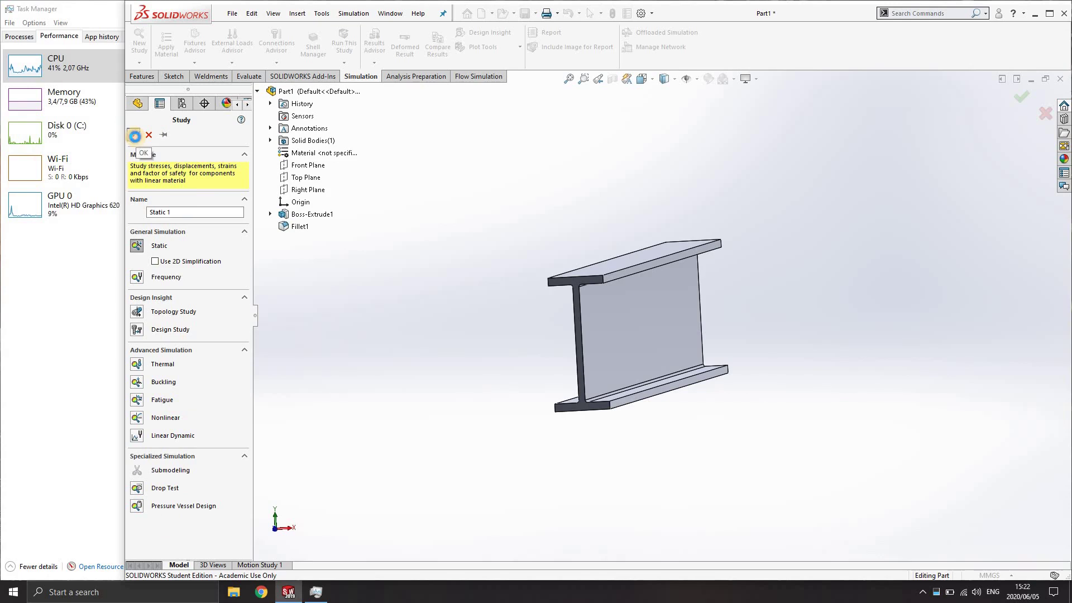
left_click(135, 136)
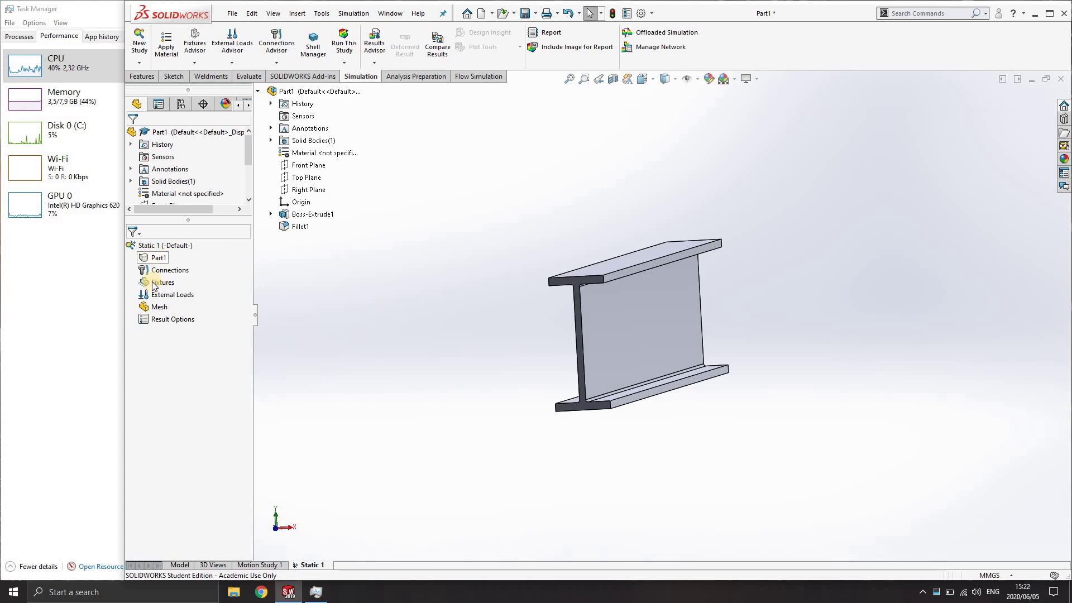
- Assign Alloy Steel as the beam's material in the static study
left_click(163, 47)
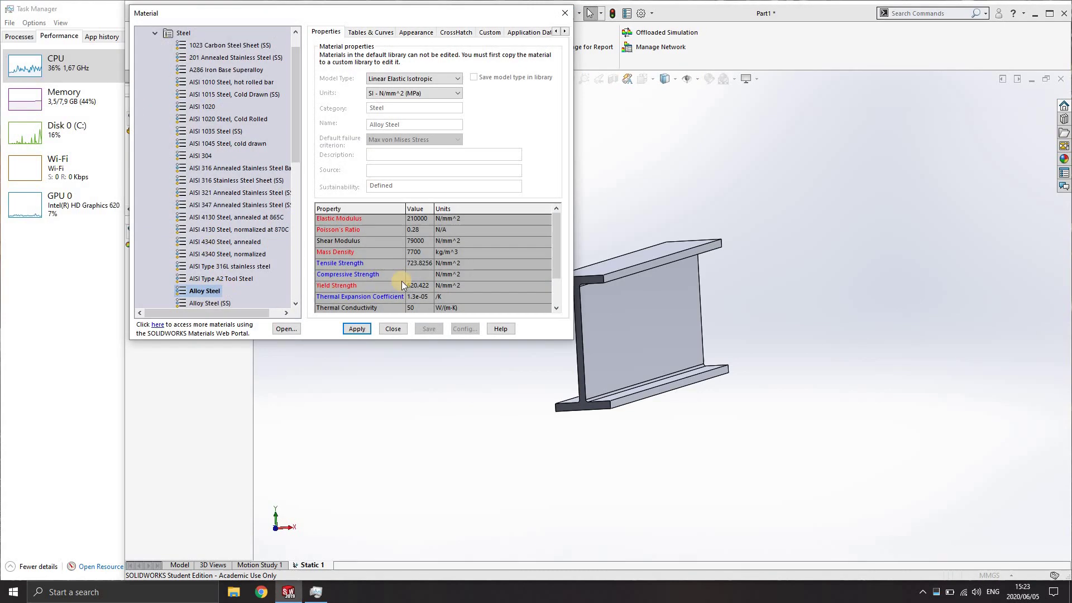
left_click(355, 330)
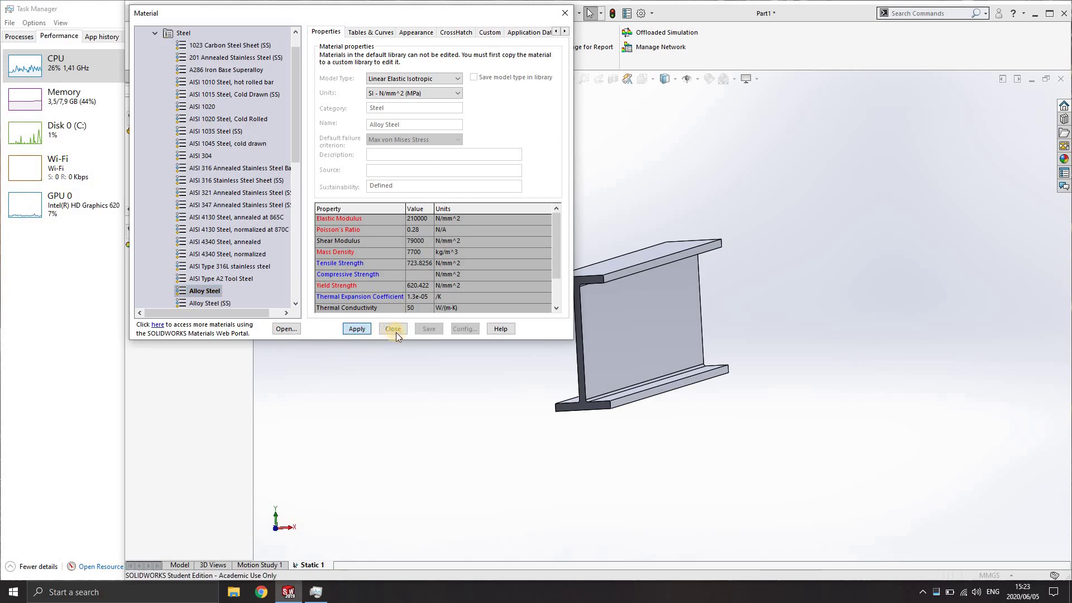
left_click(396, 331)
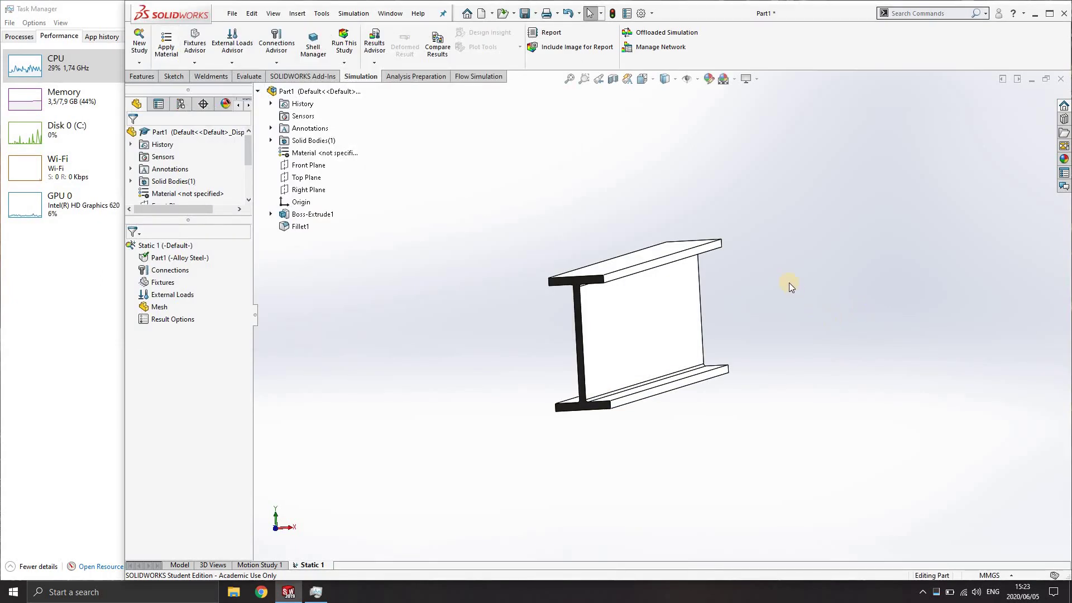
- Turn off RealView Graphics for the beam's display
middle_click_drag(789, 283, 754, 251)
left_click(757, 78)
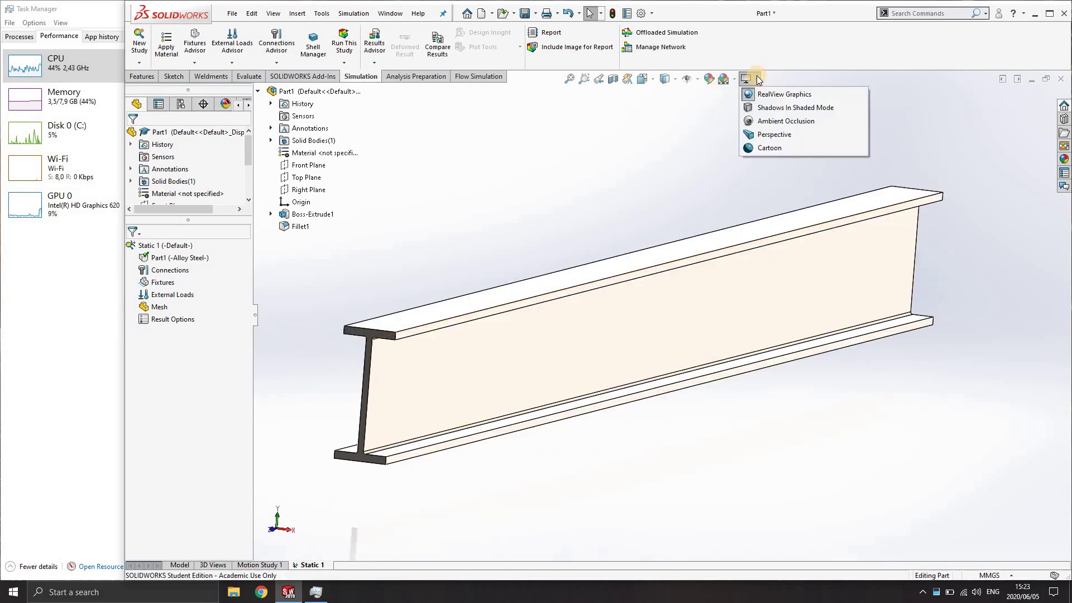
left_click(749, 97)
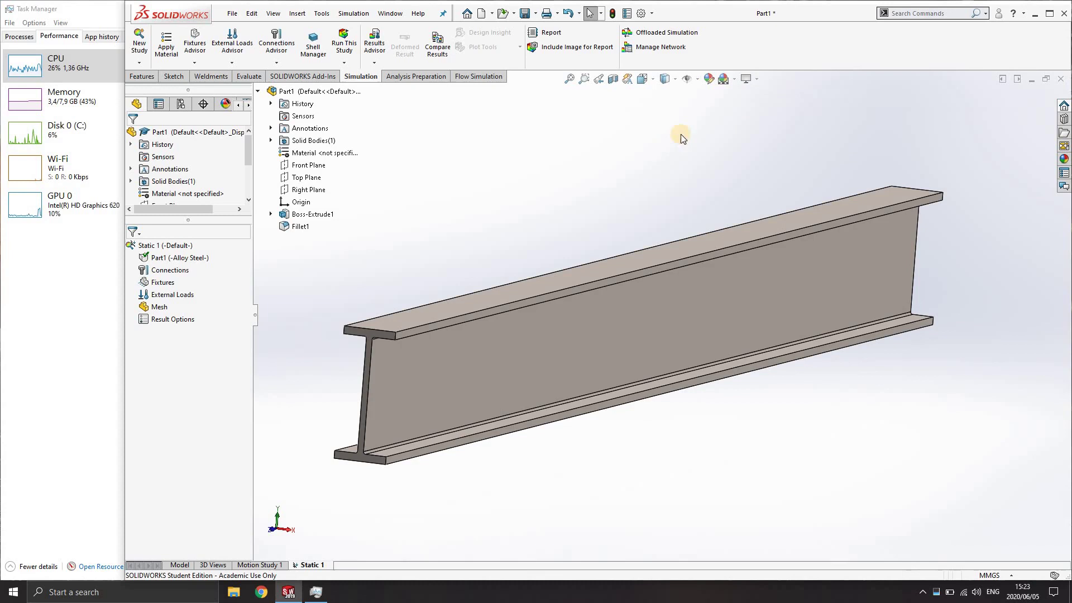
middle_click_drag(531, 229, 638, 167)
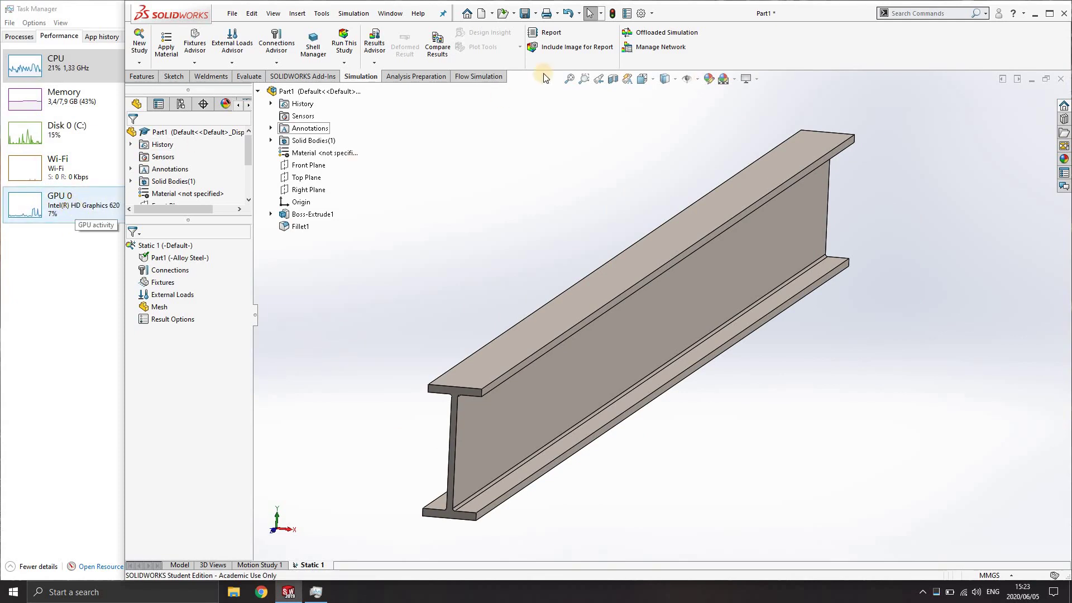
- Switch RealView Graphics back on for comparison and turn it off again
left_click(758, 81)
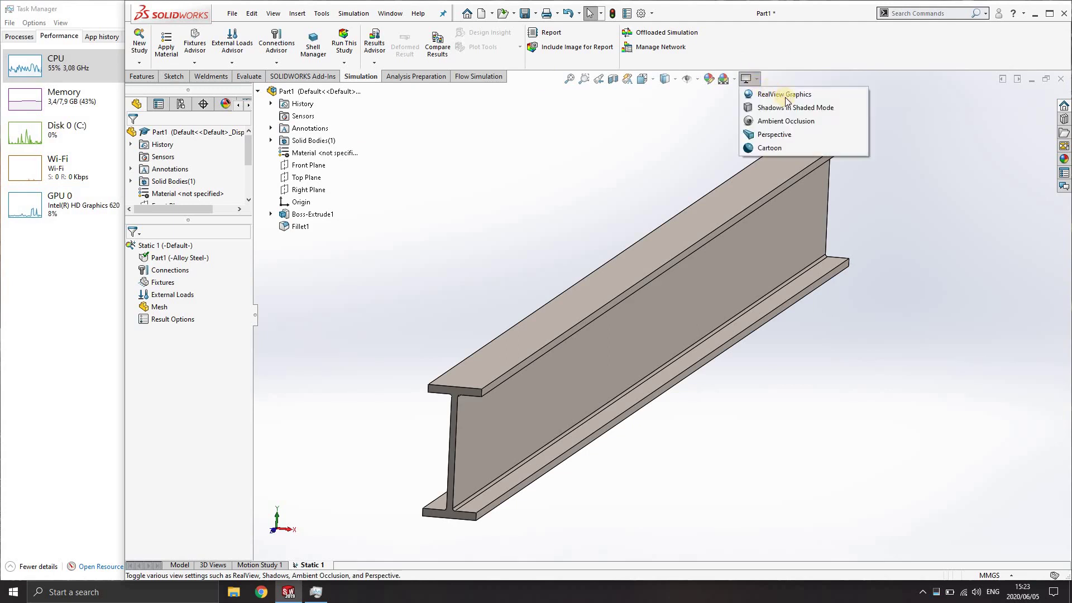
left_click(748, 94)
left_click(754, 81)
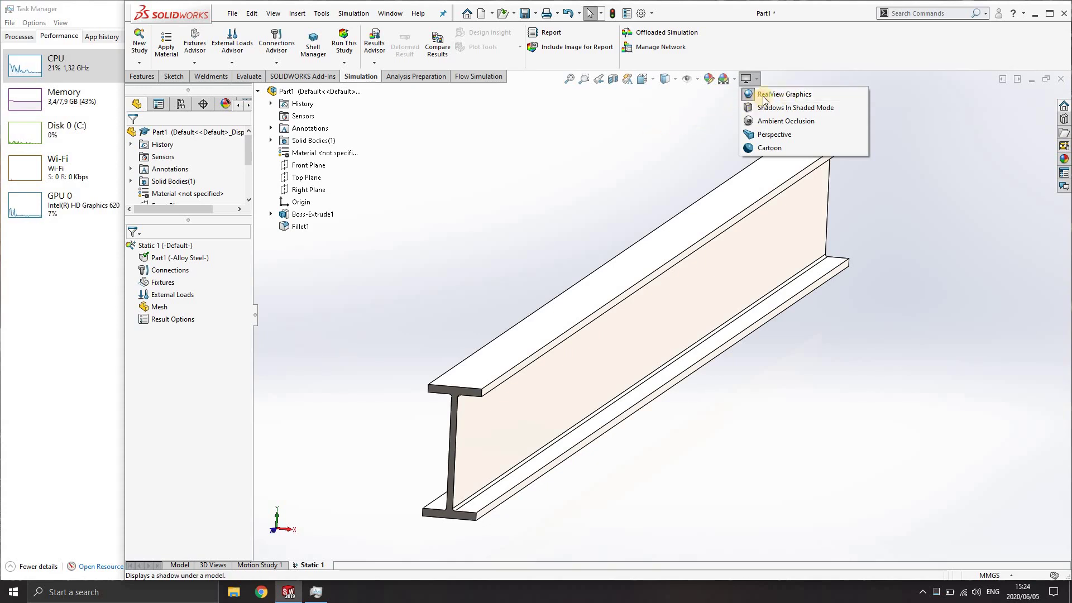
left_click(771, 94)
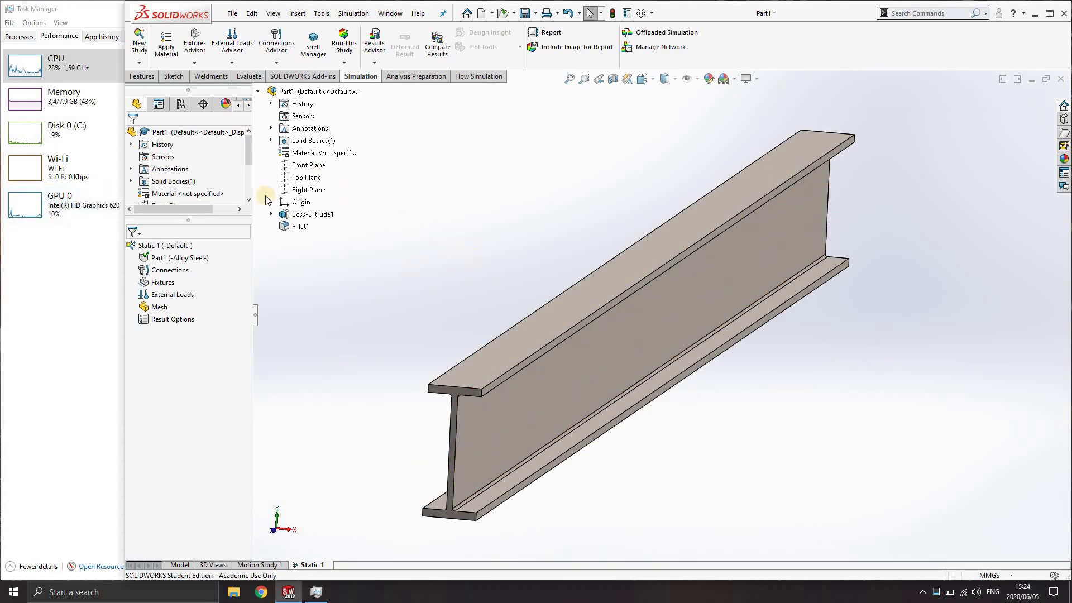
left_click(194, 44)
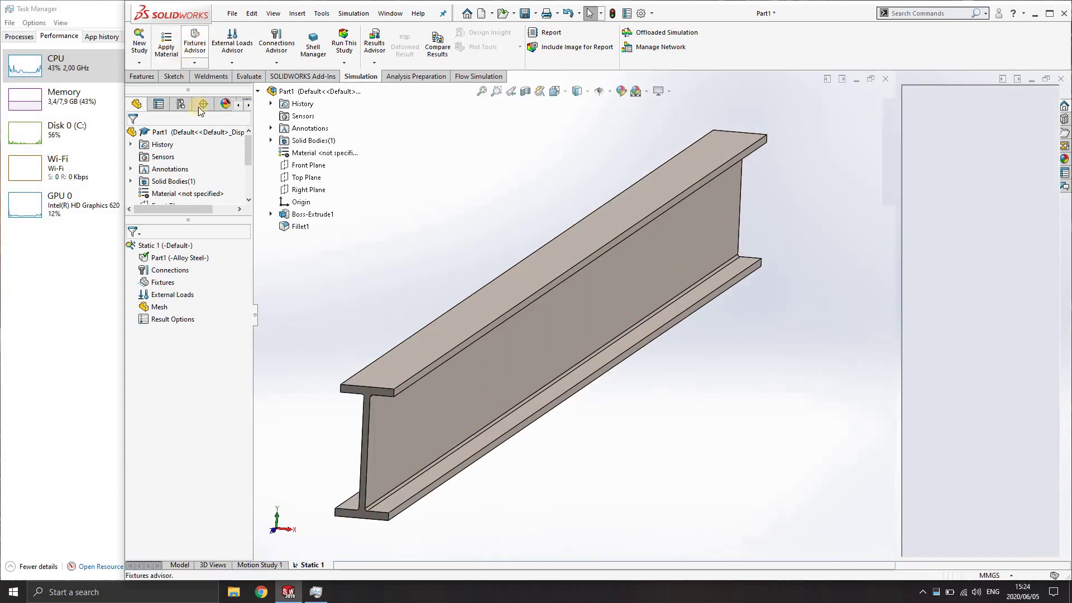
left_click(367, 391)
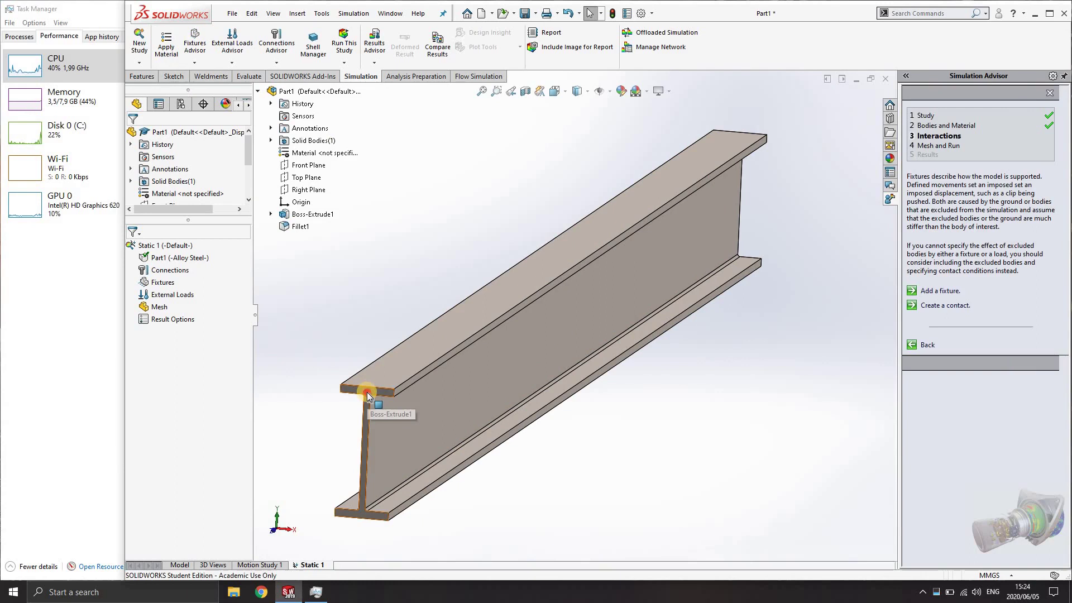
left_click(328, 300)
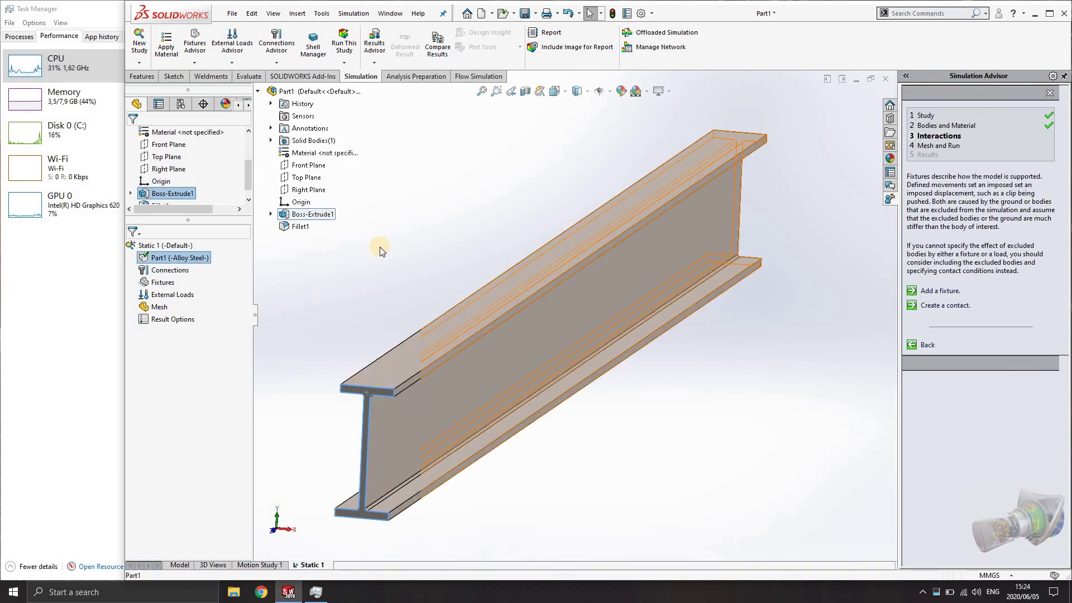
scroll(211, 198, "up", 3)
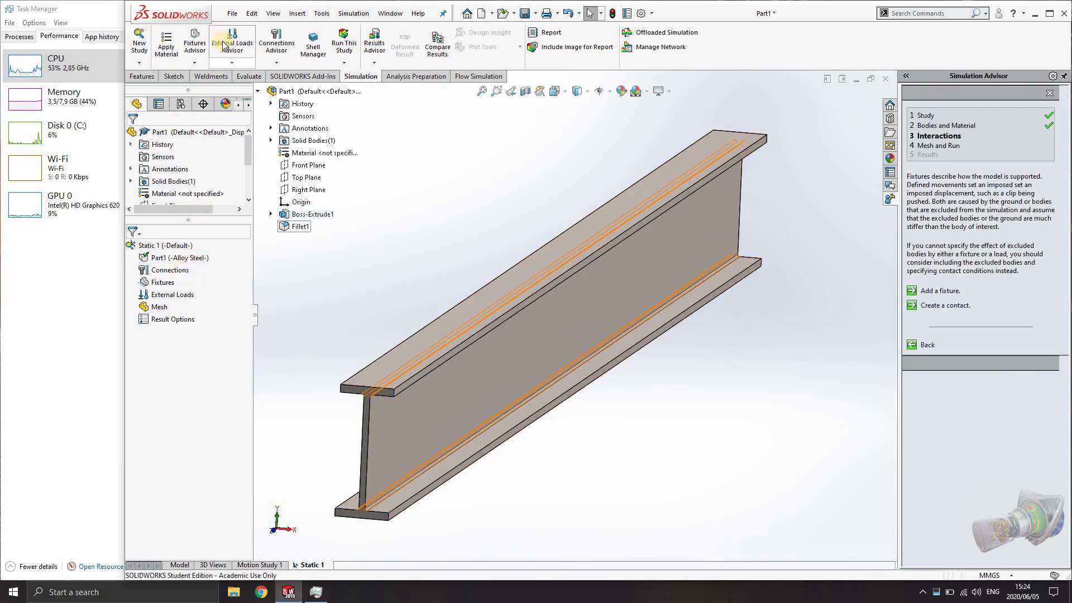
left_click(194, 44)
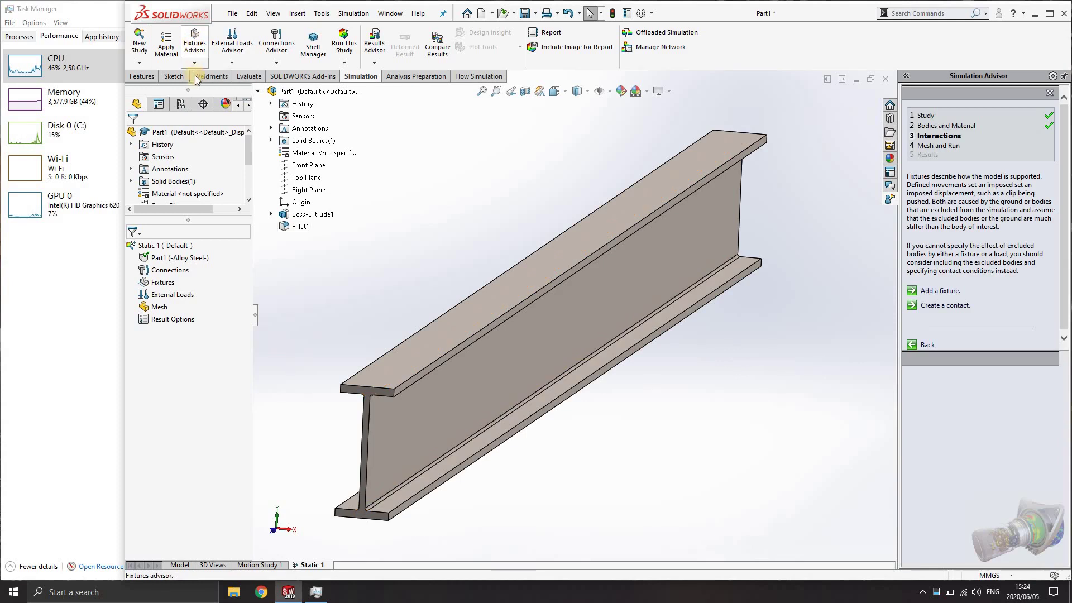
- Apply a Fixed Geometry fixture to the I-shaped face at the beam's near end and close the Simulation Advisor
left_click(194, 62)
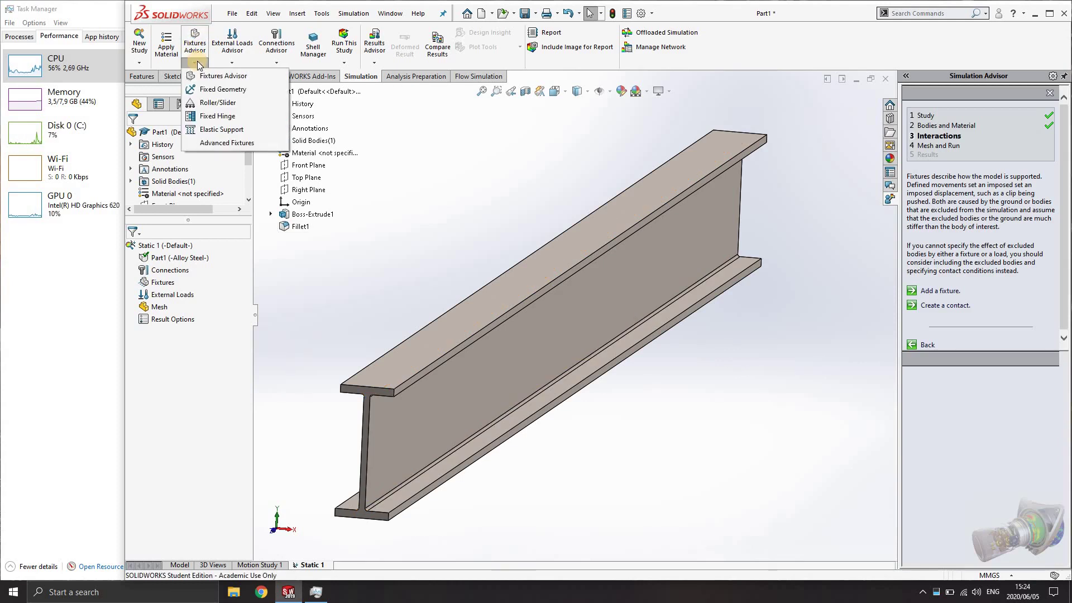
left_click(213, 91)
left_click(367, 392)
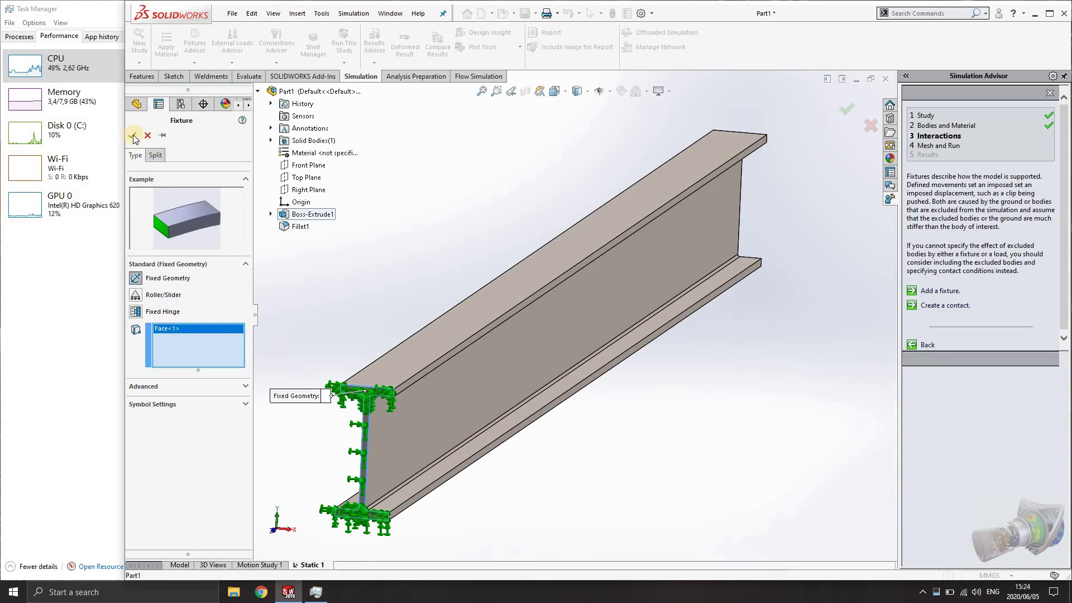
left_click(847, 109)
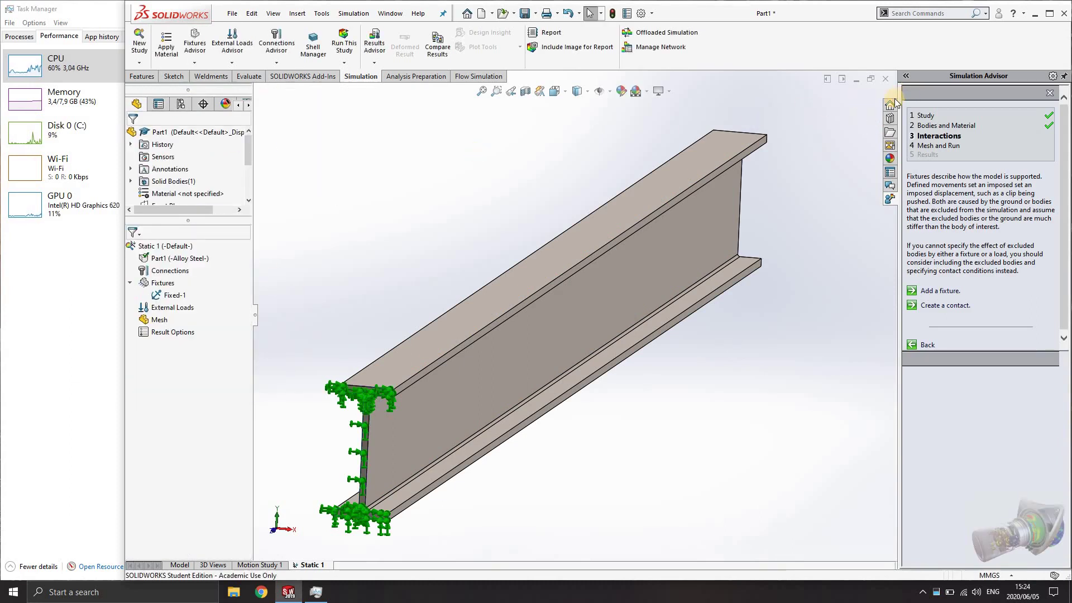
left_click(1050, 92)
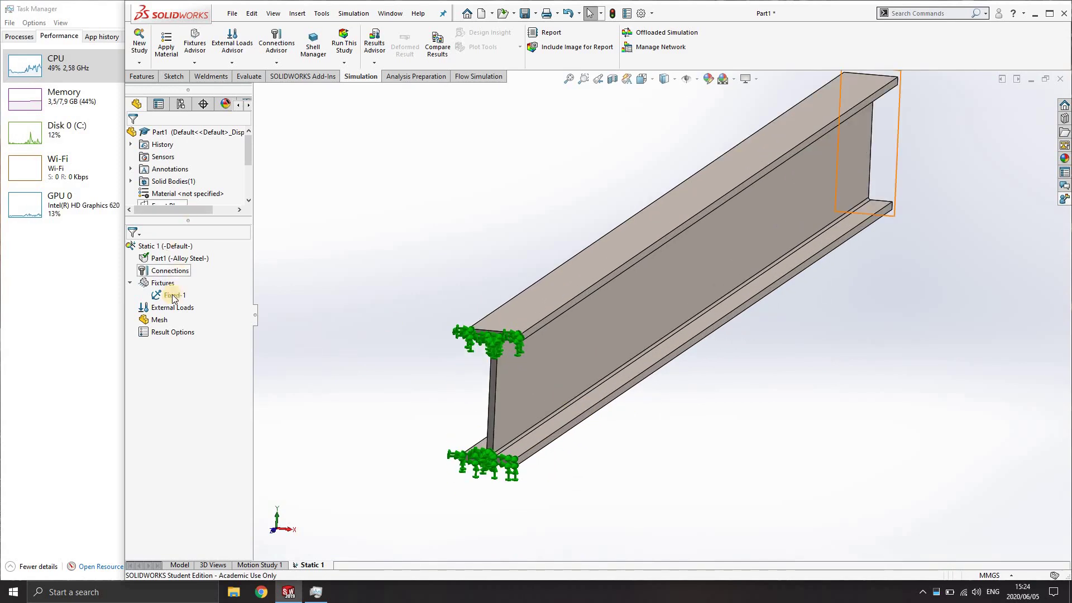
- Apply an 8000 N force normal to the top face of the beam's upper flange
right_click(173, 312)
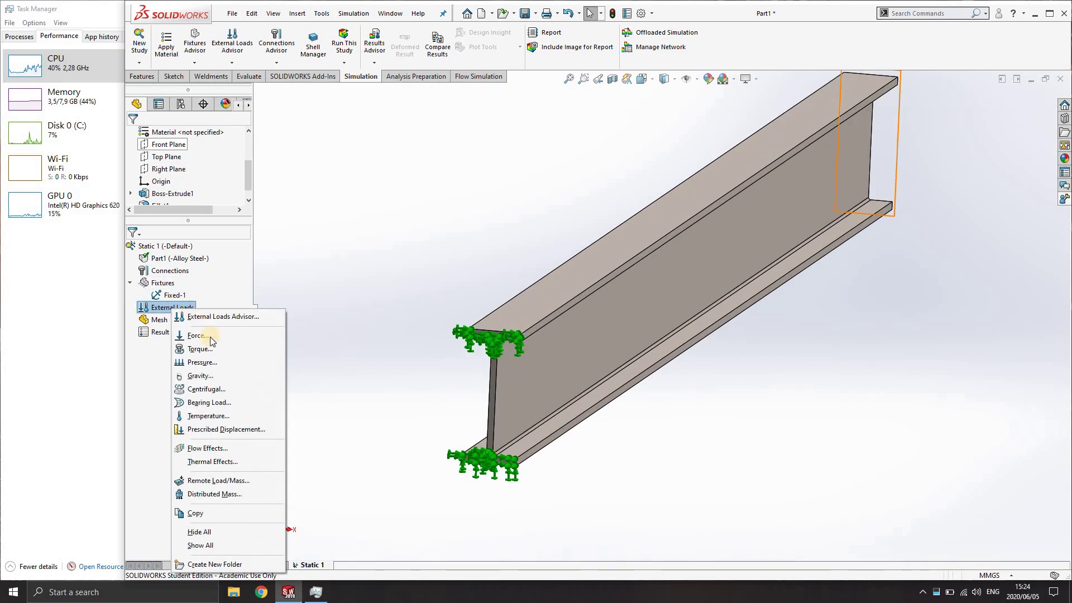
left_click(197, 336)
middle_click_drag(900, 319, 720, 386)
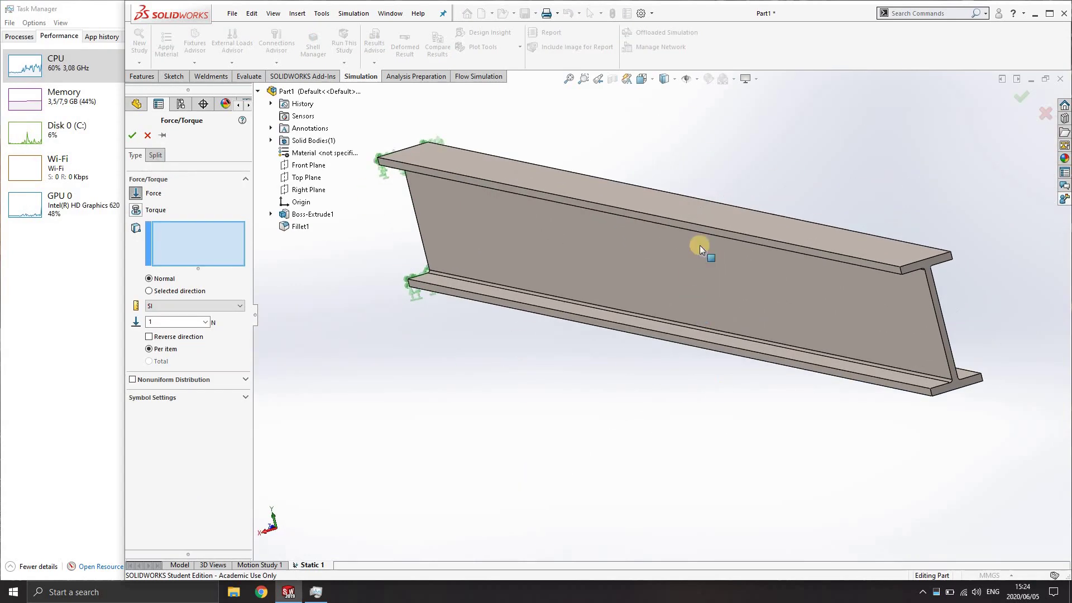
left_click(702, 213)
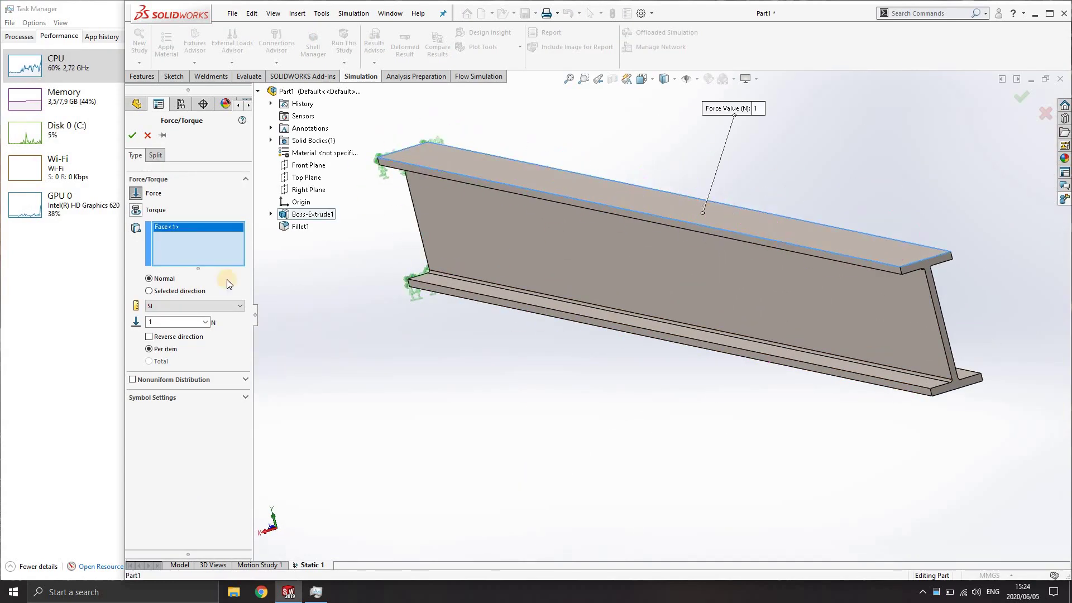
double_click(159, 321)
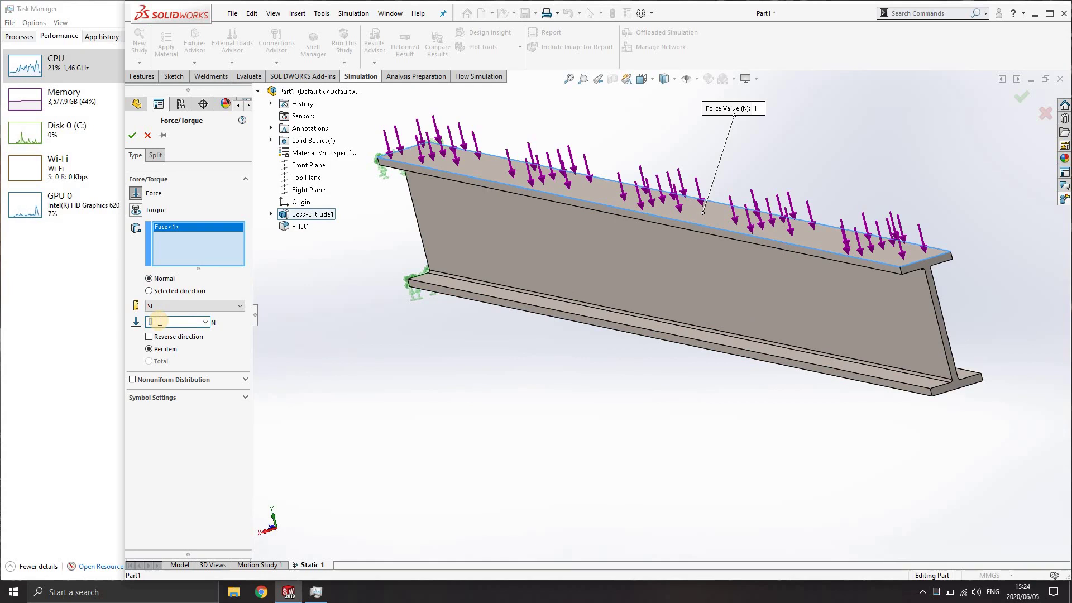
type("8000")
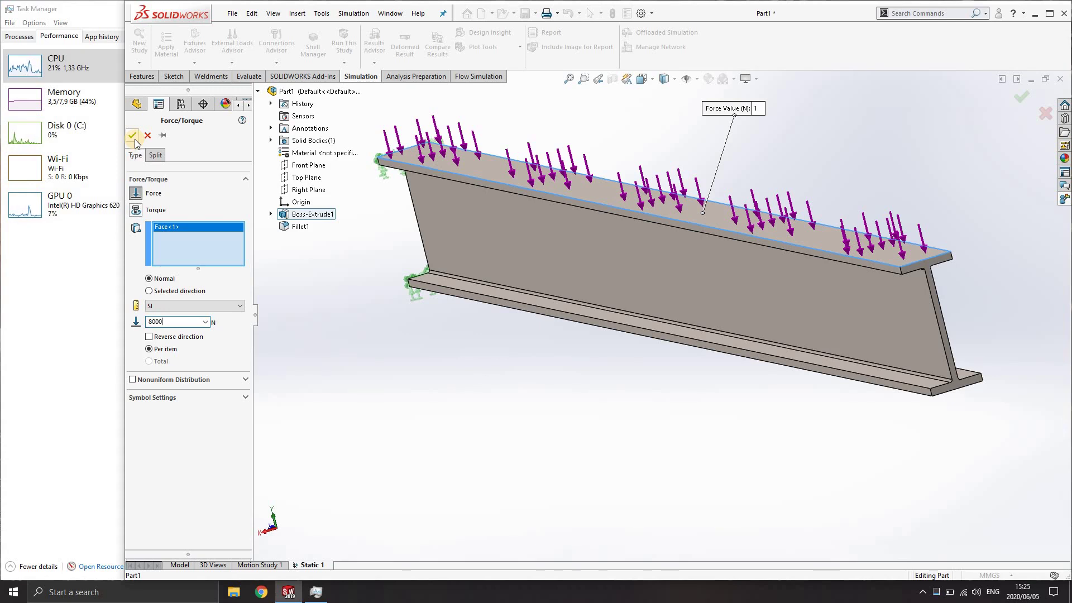
left_click(132, 135)
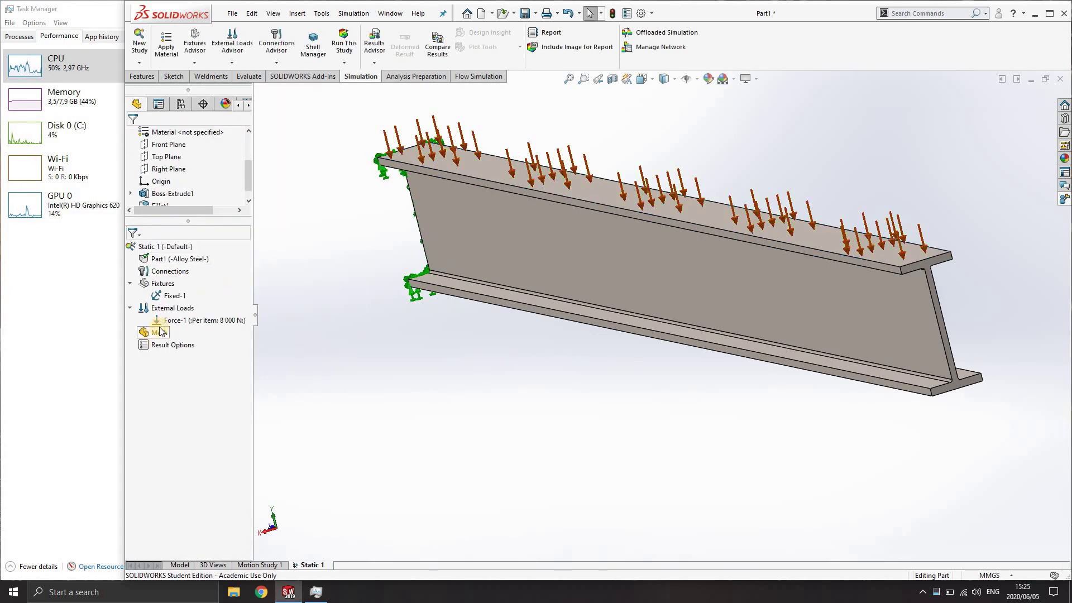
- Run the static study and view the beam's deformed shape
left_click(344, 42)
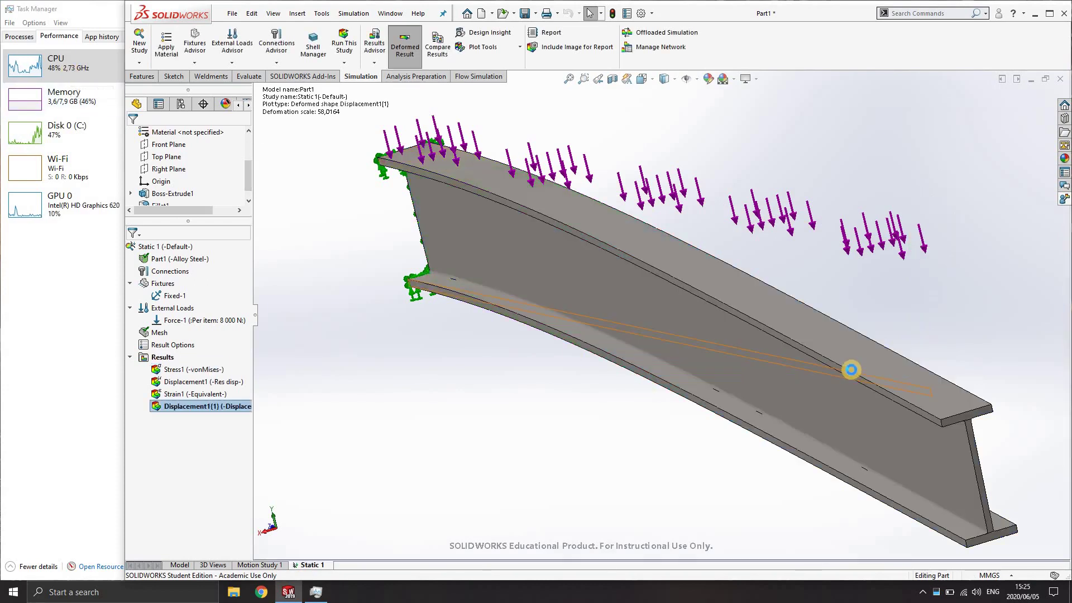
mouse_move(577, 461)
middle_mouse_down()
mouse_move(574, 450)
mouse_move(578, 463)
middle_mouse_up()
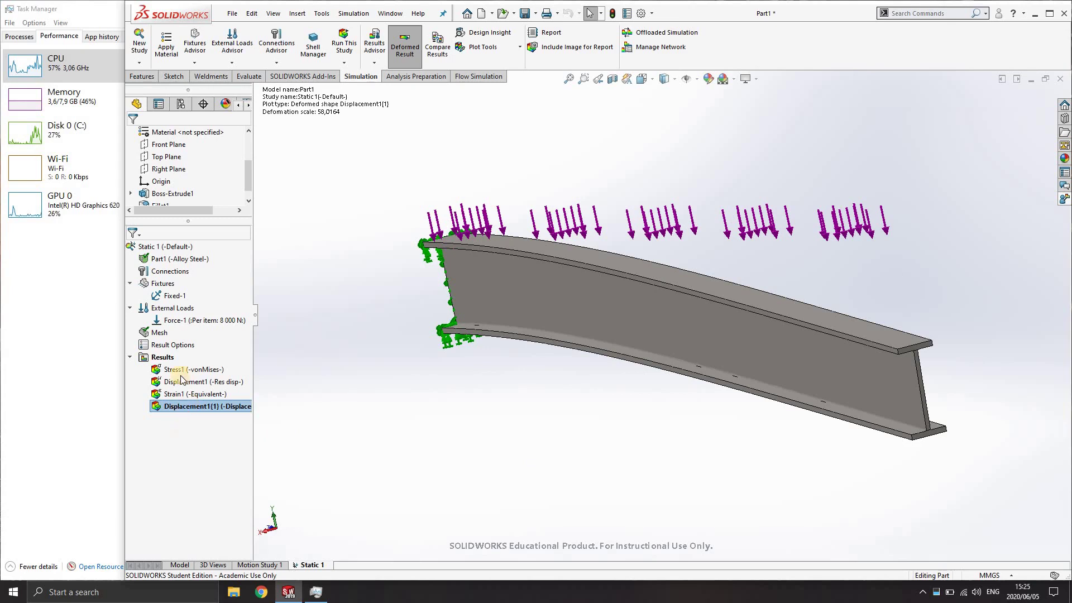
- Hide the deformed-shape displacement plot to compare with the undeformed beam and show it again
right_click(186, 409)
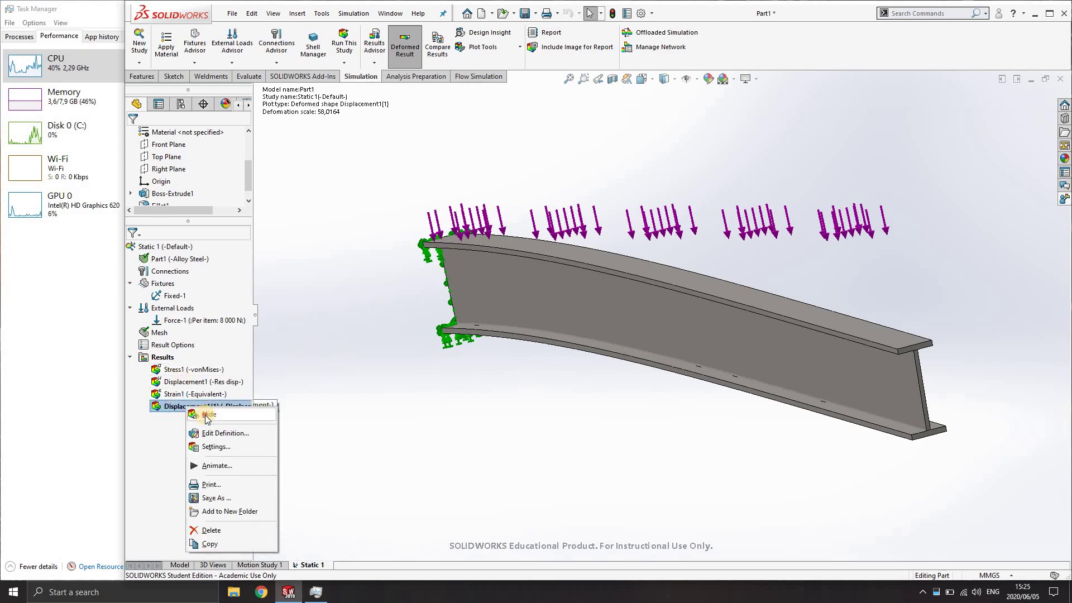
left_click(198, 416)
right_click(171, 408)
left_click(210, 410)
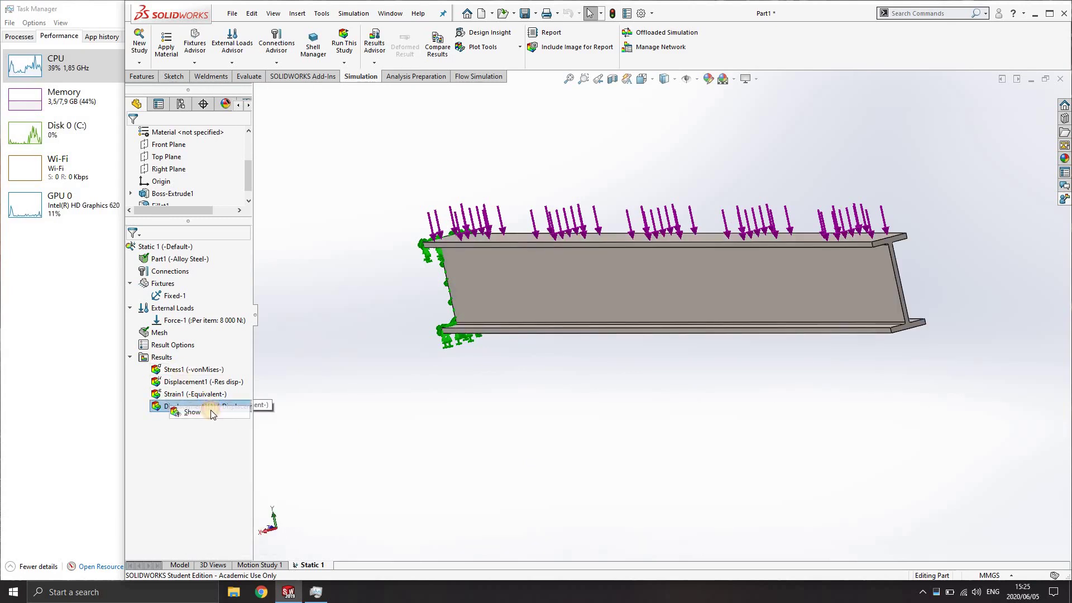
- Display the von Mises stress plot and examine the stress distribution along the beam
right_click(196, 406)
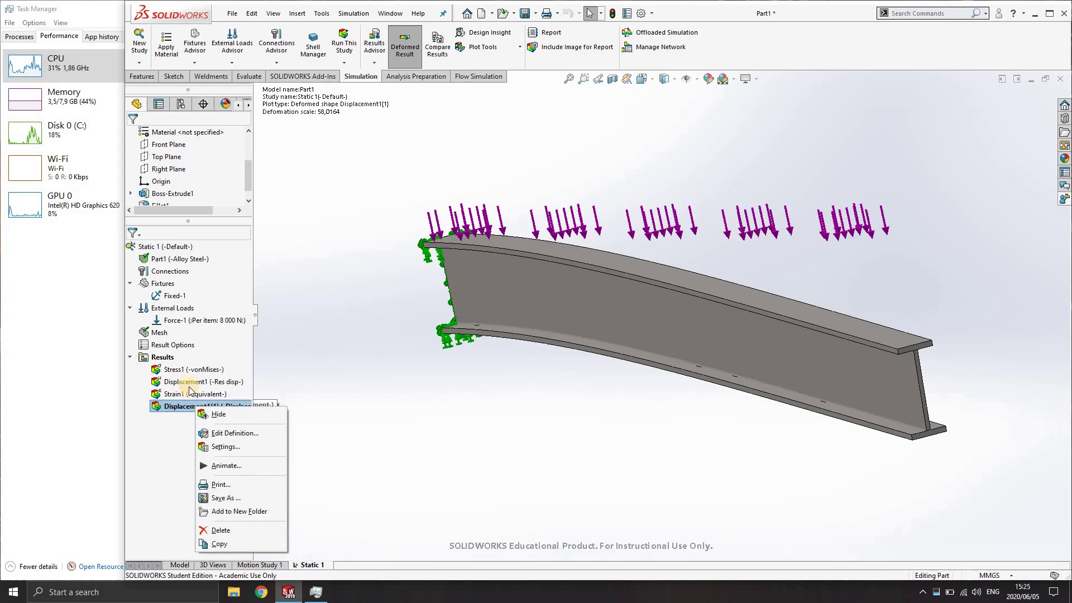
right_click(196, 372)
left_click(212, 380)
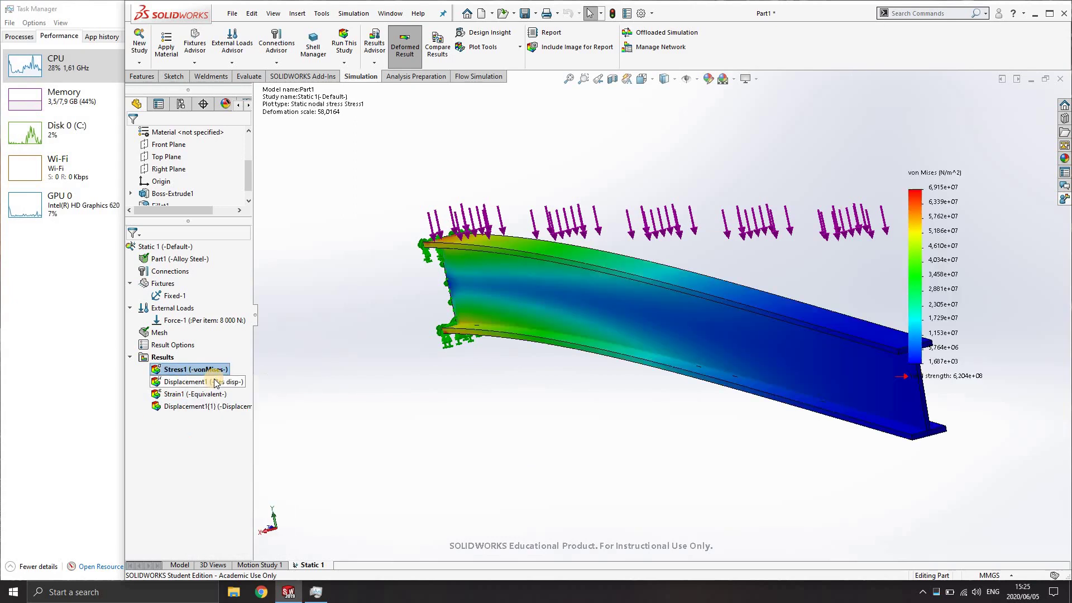
mouse_move(641, 433)
middle_mouse_down()
mouse_move(617, 426)
mouse_move(858, 385)
mouse_move(737, 390)
mouse_move(578, 422)
mouse_move(625, 430)
mouse_move(771, 414)
mouse_move(633, 418)
mouse_move(702, 411)
mouse_move(572, 388)
mouse_move(560, 402)
mouse_move(678, 400)
mouse_move(623, 430)
mouse_move(647, 448)
mouse_move(597, 412)
mouse_move(653, 421)
mouse_move(620, 438)
mouse_move(595, 431)
mouse_move(618, 395)
mouse_move(660, 404)
mouse_move(627, 421)
mouse_move(624, 430)
mouse_move(642, 431)
middle_mouse_up()
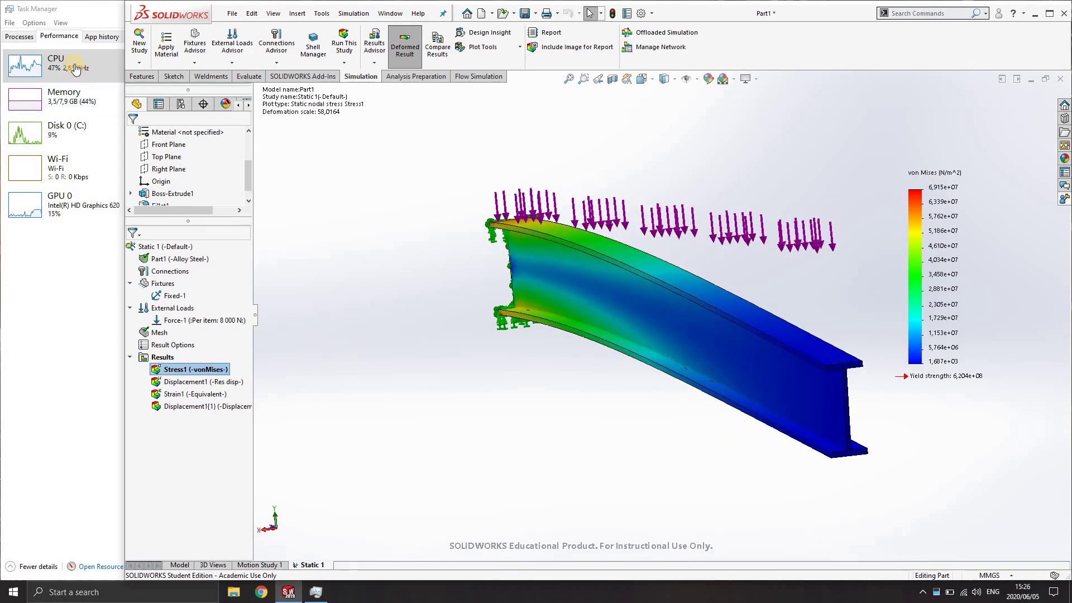